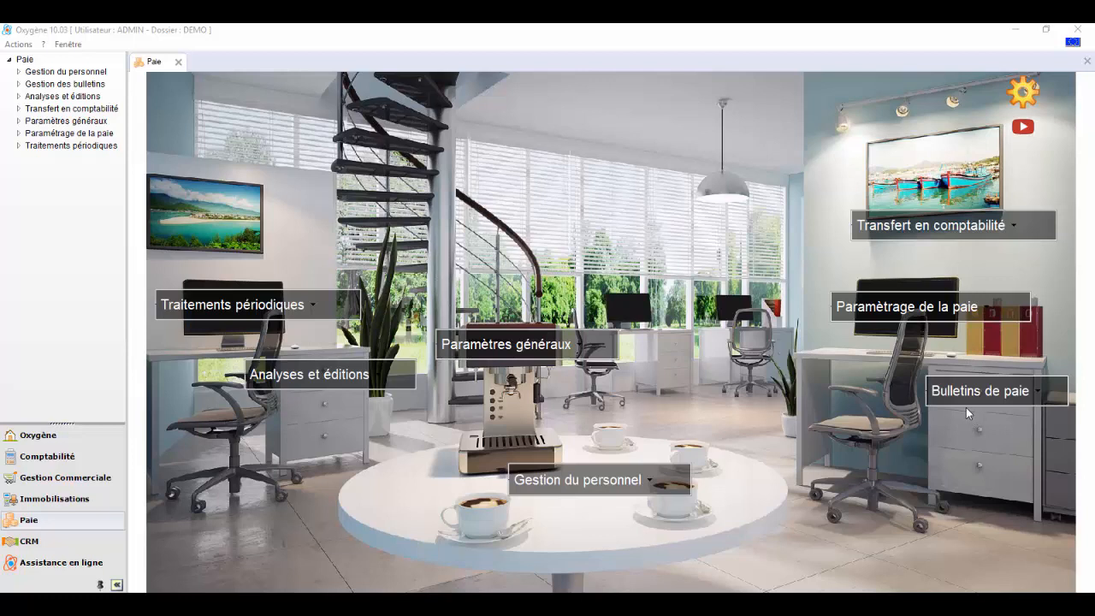
# View the list of calculation items (rubriques de calcul) and the list of item groups (groupes de rubriques), closing each one
pyautogui.click(891, 310)
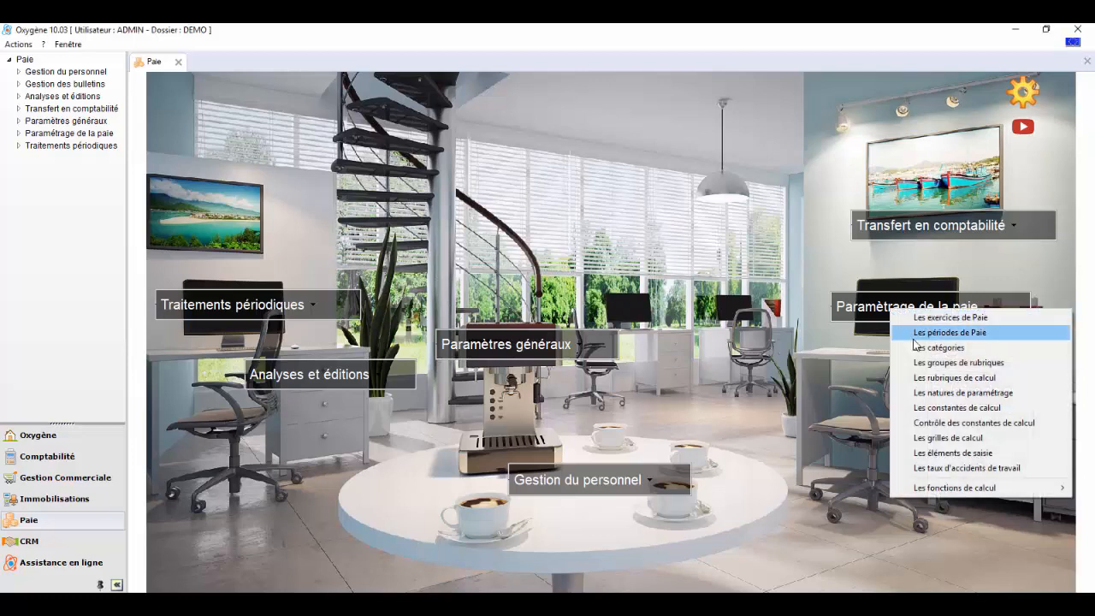
pyautogui.click(918, 378)
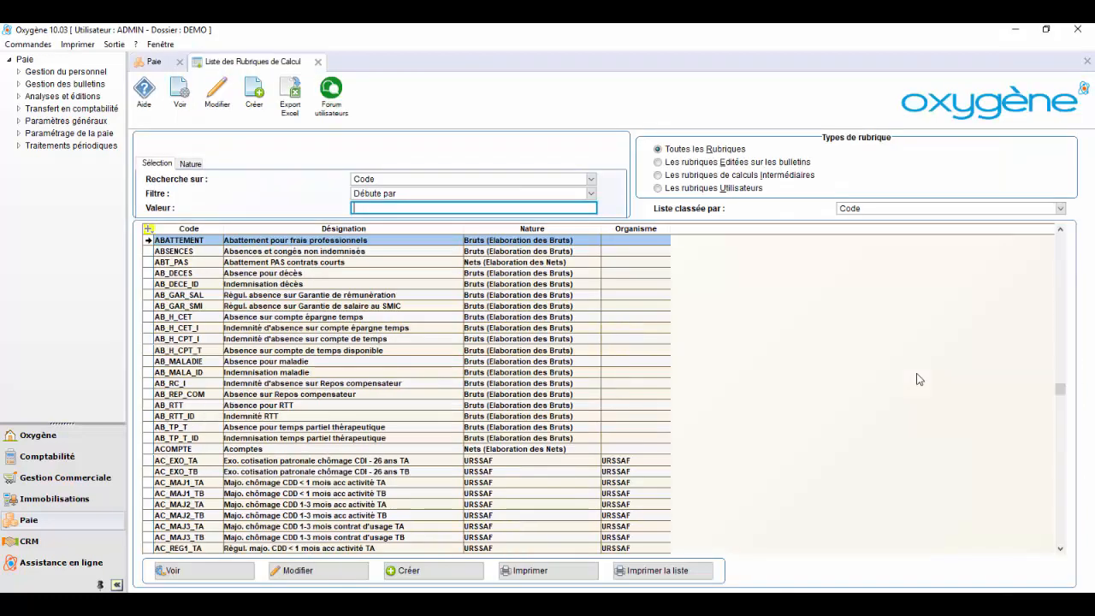
pyautogui.press('Escape')
pyautogui.click(894, 312)
pyautogui.click(915, 368)
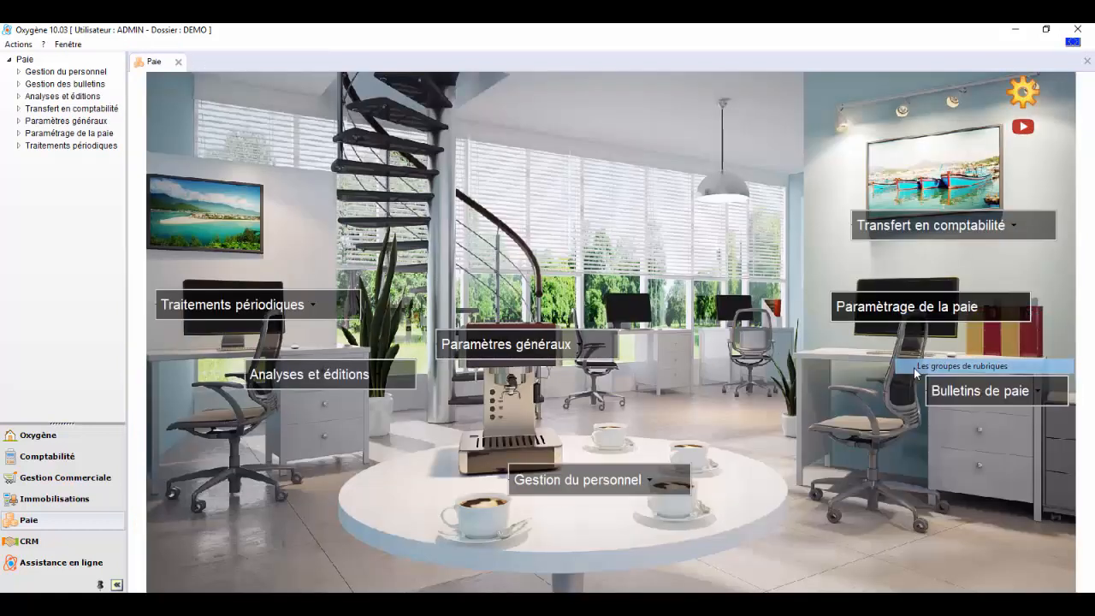
pyautogui.press('Escape')
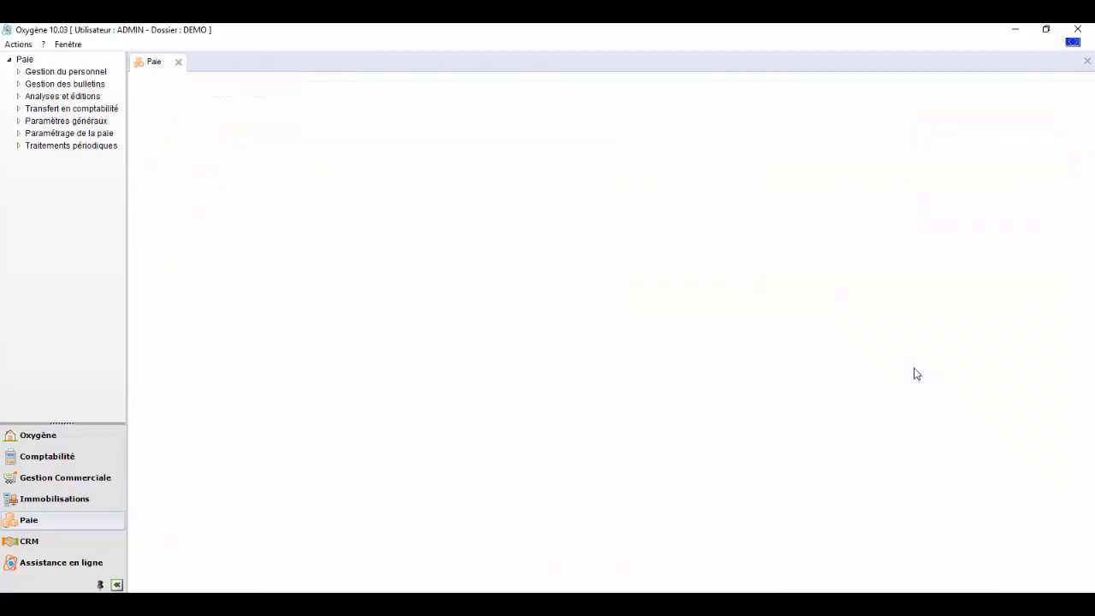
# View the list of employee categories (catégories) and the list of calculation constants (constantes de calcul), closing each one
pyautogui.click(911, 313)
pyautogui.click(911, 349)
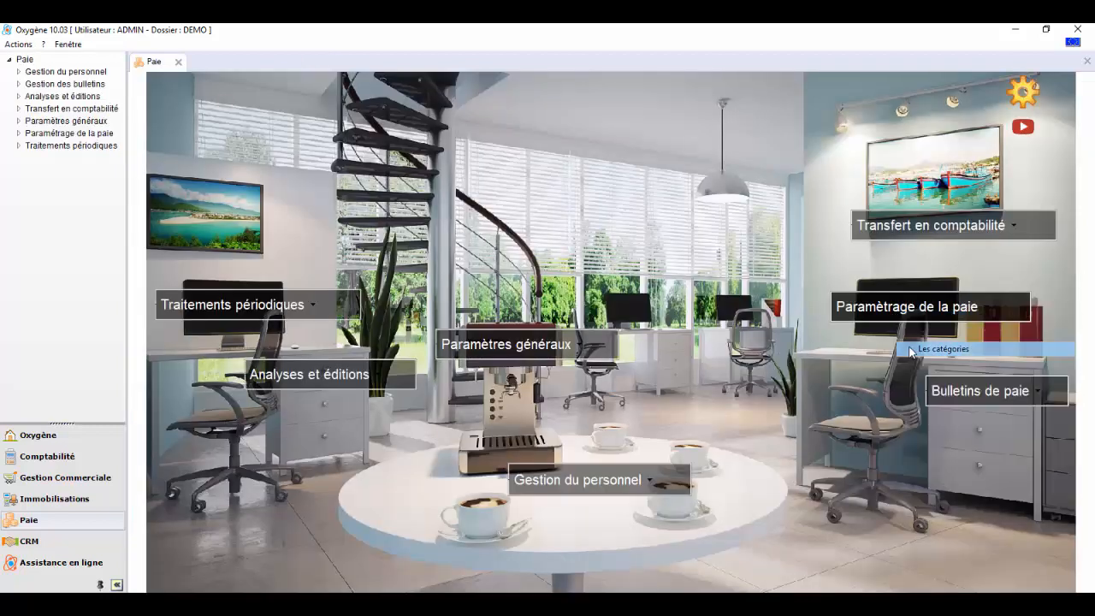
pyautogui.press('Escape')
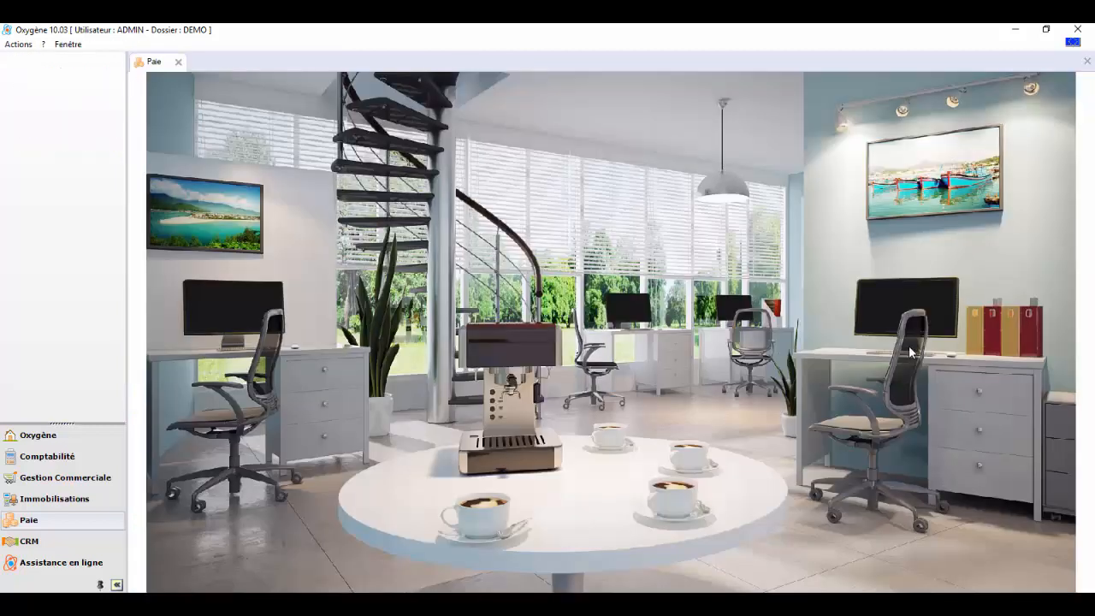
pyautogui.click(910, 315)
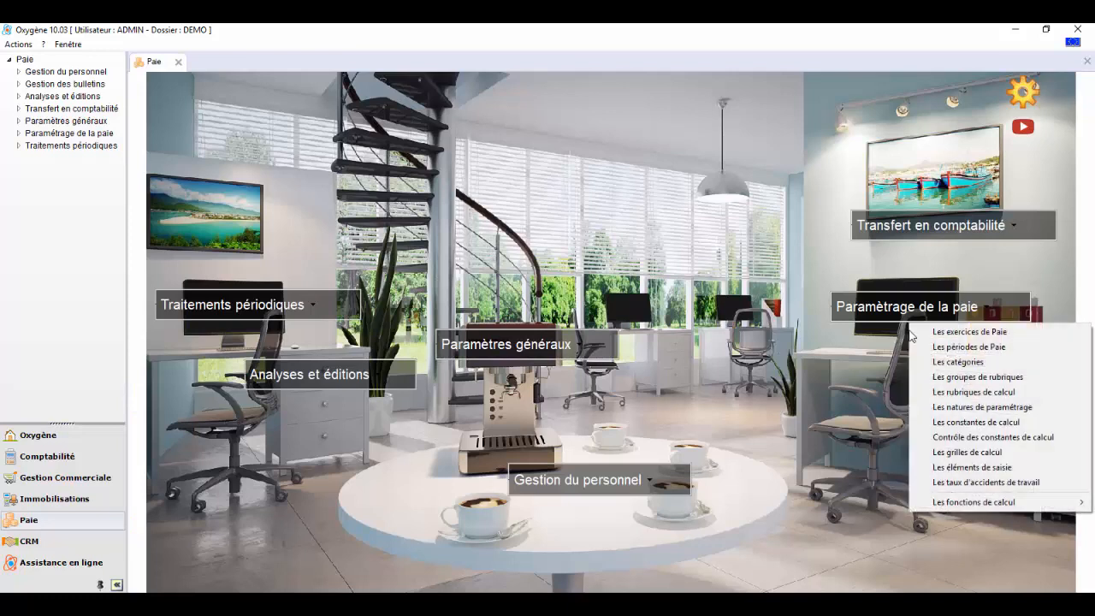
pyautogui.click(924, 421)
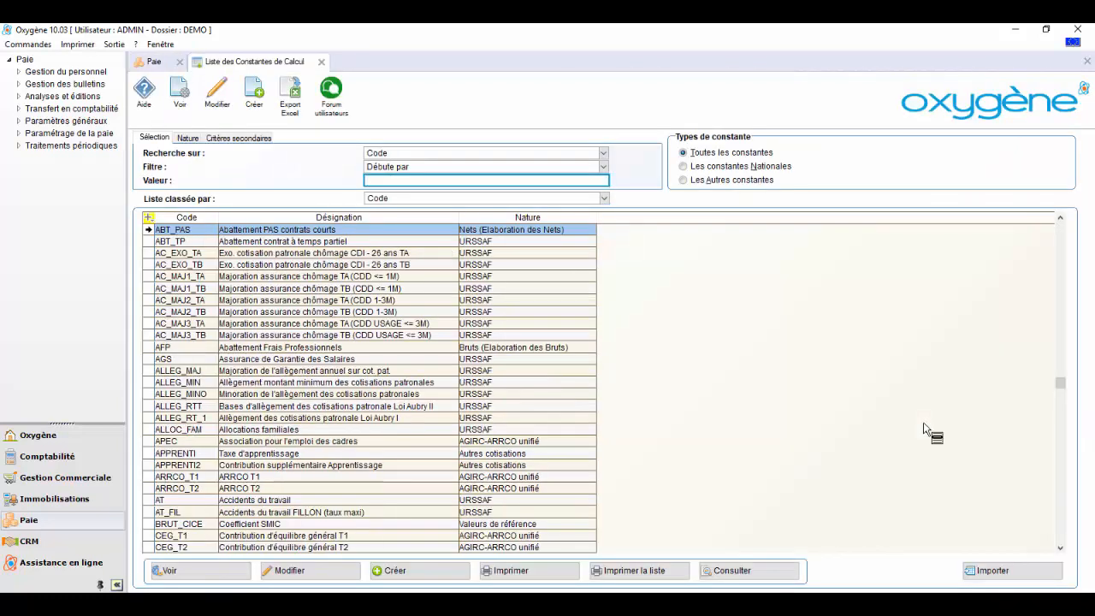
pyautogui.press('Escape')
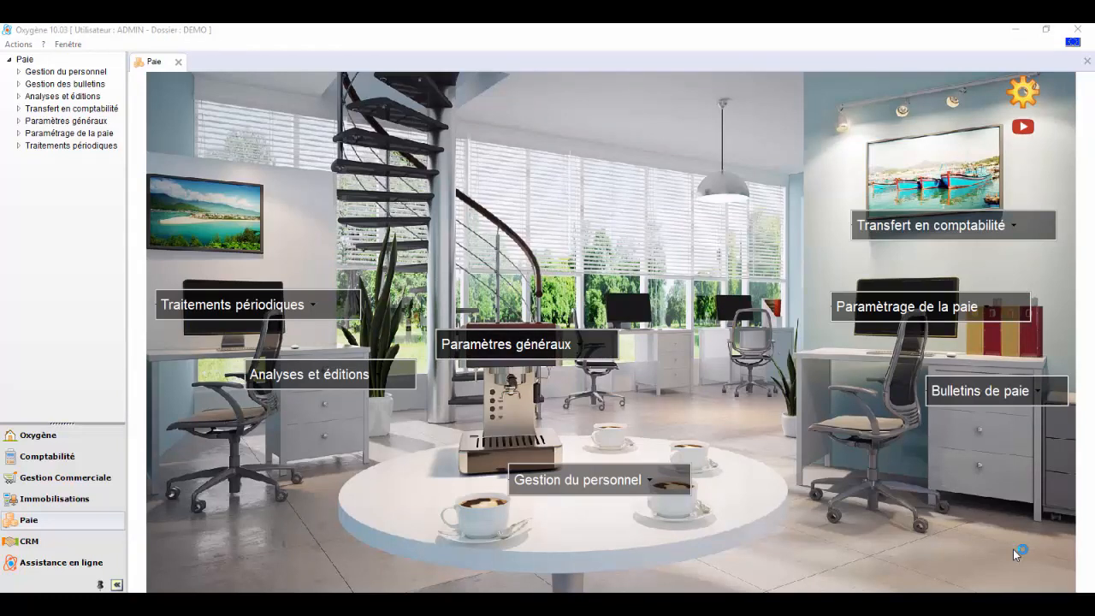
# View the record of calculation item AB_RC_I to check its Rubrique Utilisateur option, and close the record and list
pyautogui.click(902, 318)
pyautogui.click(934, 391)
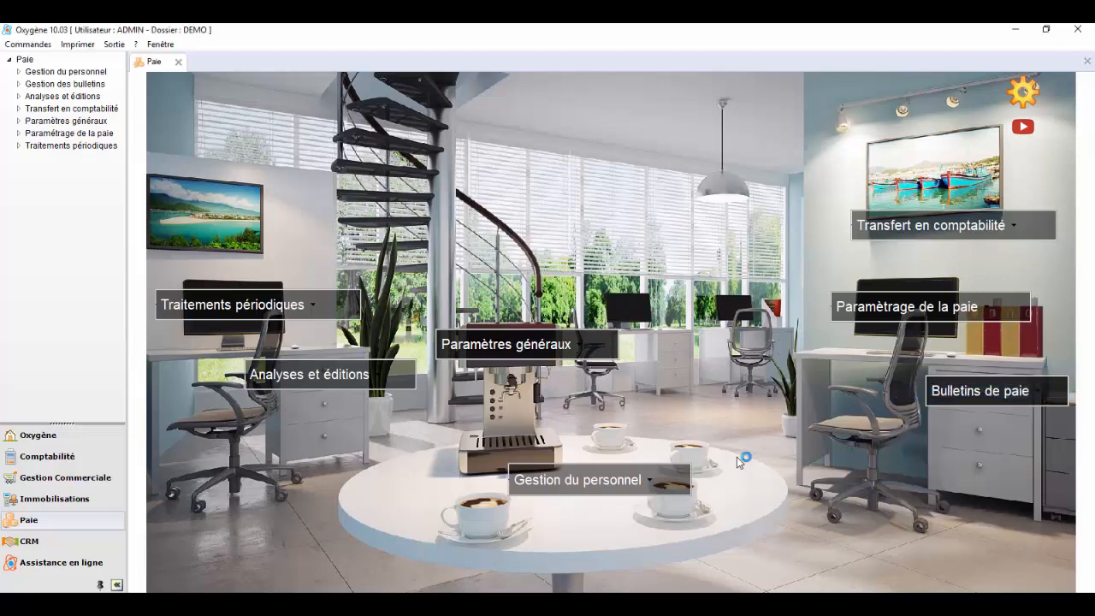
pyautogui.click(296, 382)
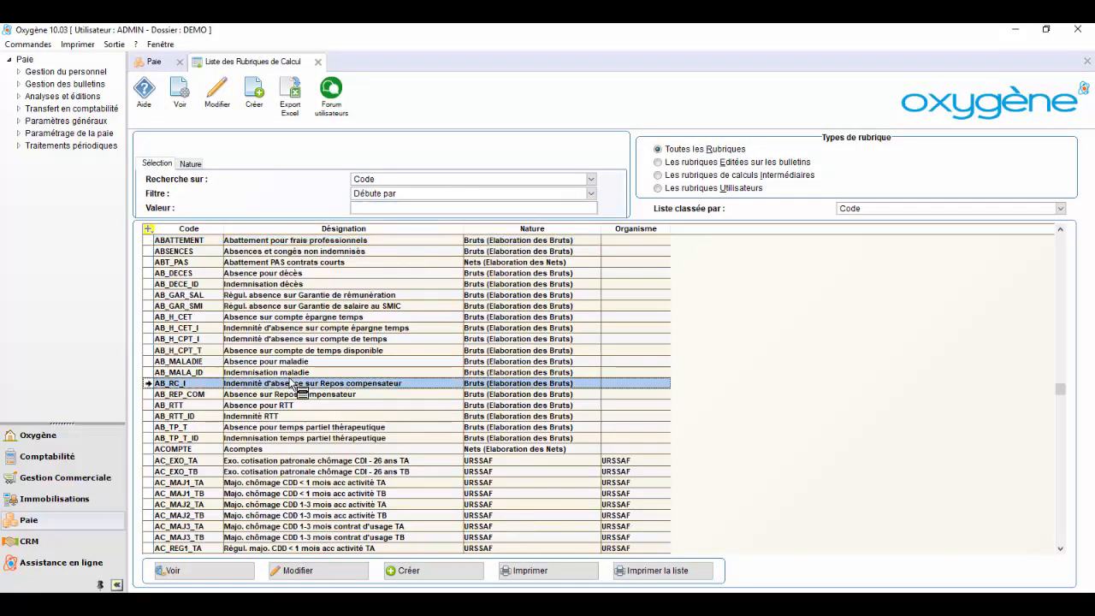
pyautogui.click(171, 569)
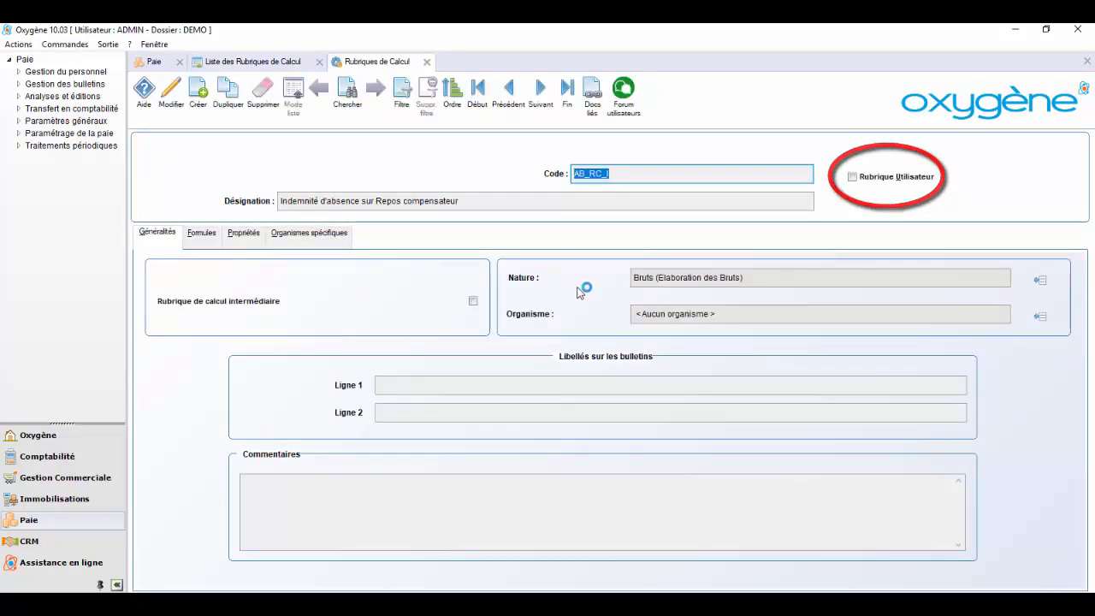
pyautogui.press('Escape')
pyautogui.press('Escape')
# View the record of item group AVANTAGES to check its Groupe Utilisateur option, and close the record and list
pyautogui.click(882, 303)
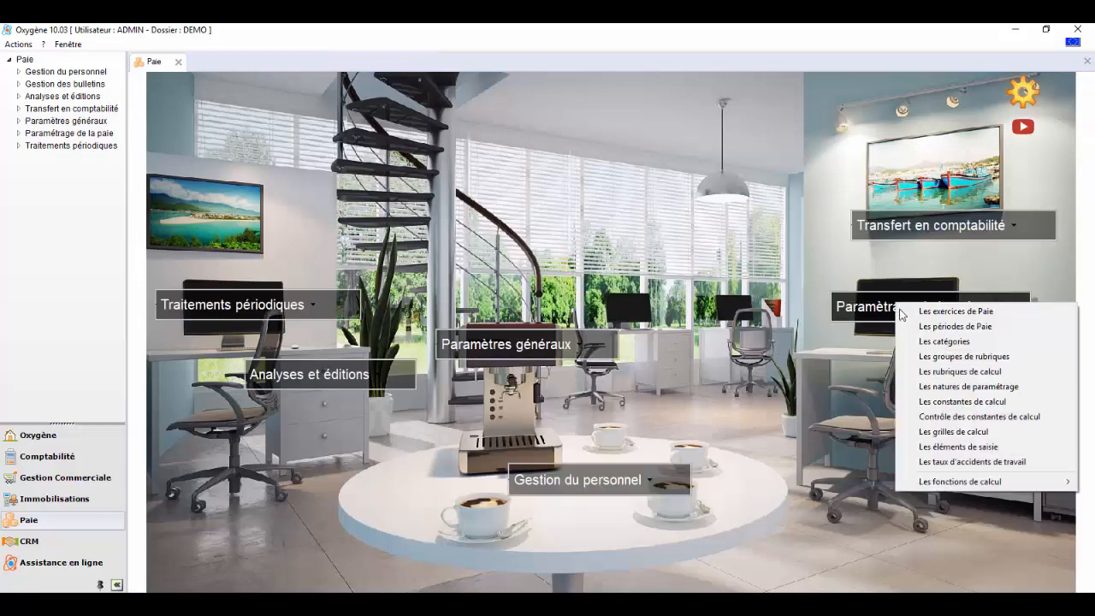
pyautogui.click(928, 356)
pyautogui.click(374, 322)
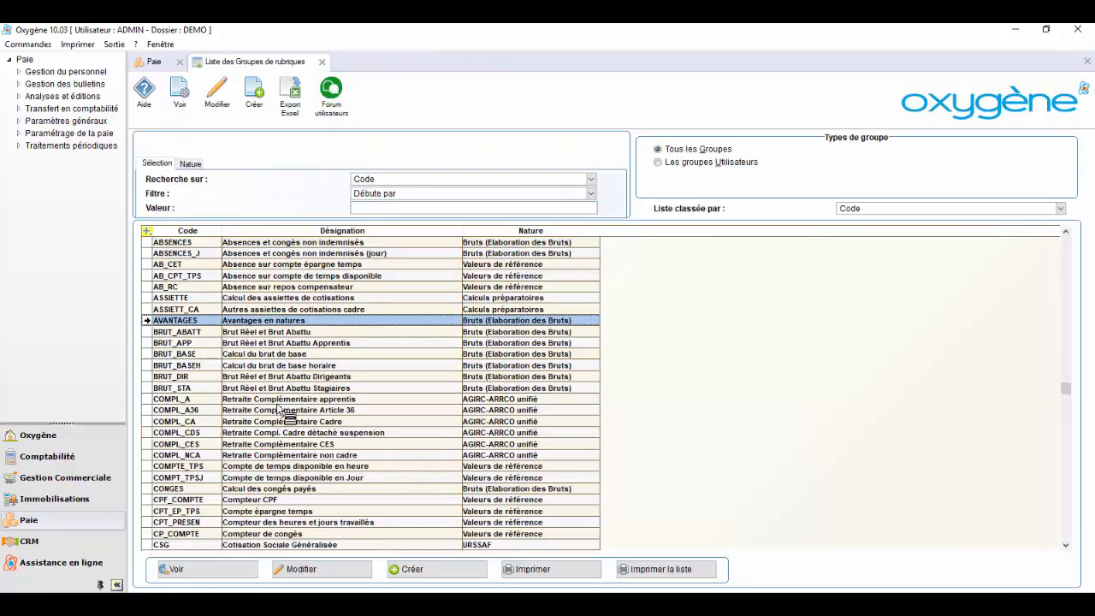
pyautogui.click(206, 569)
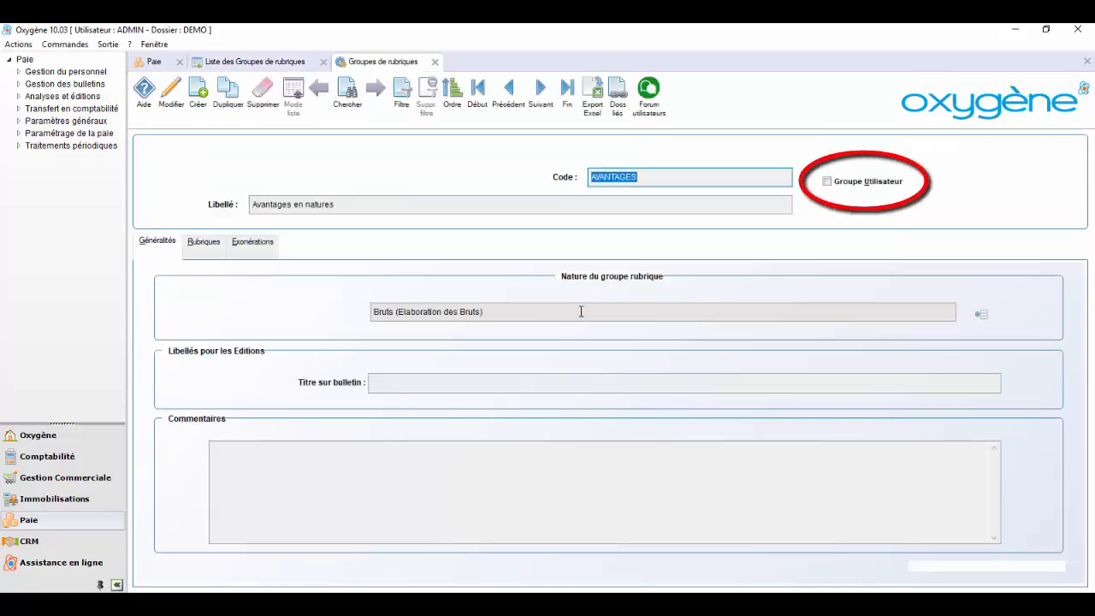
pyautogui.press('Escape')
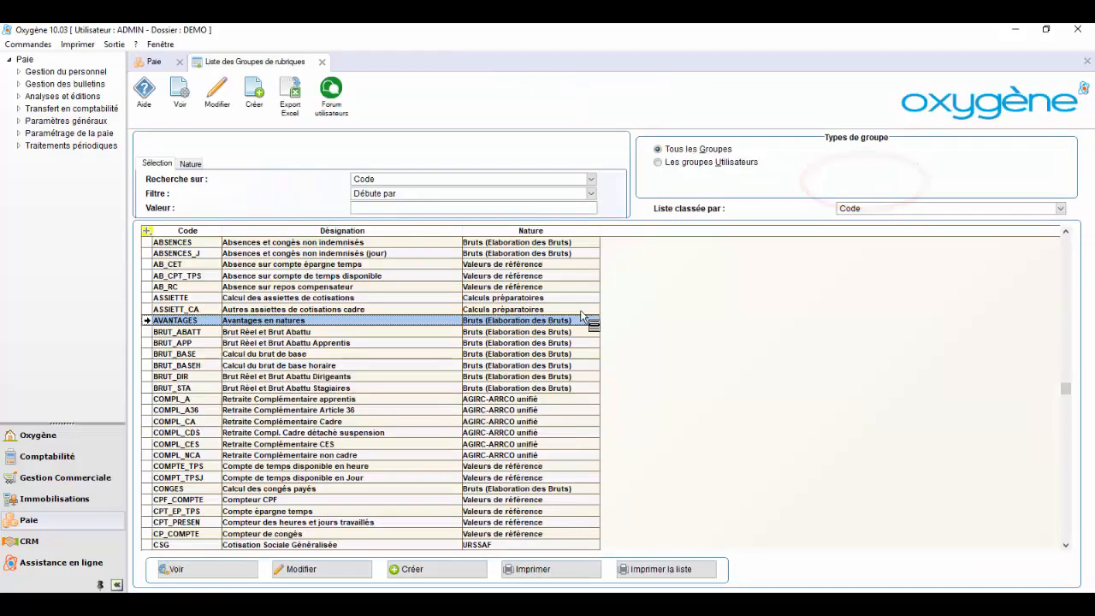
pyautogui.press('Escape')
# View the record of employee category CES to check its Catégorie Utilisateur option, and close the record and list
pyautogui.click(847, 314)
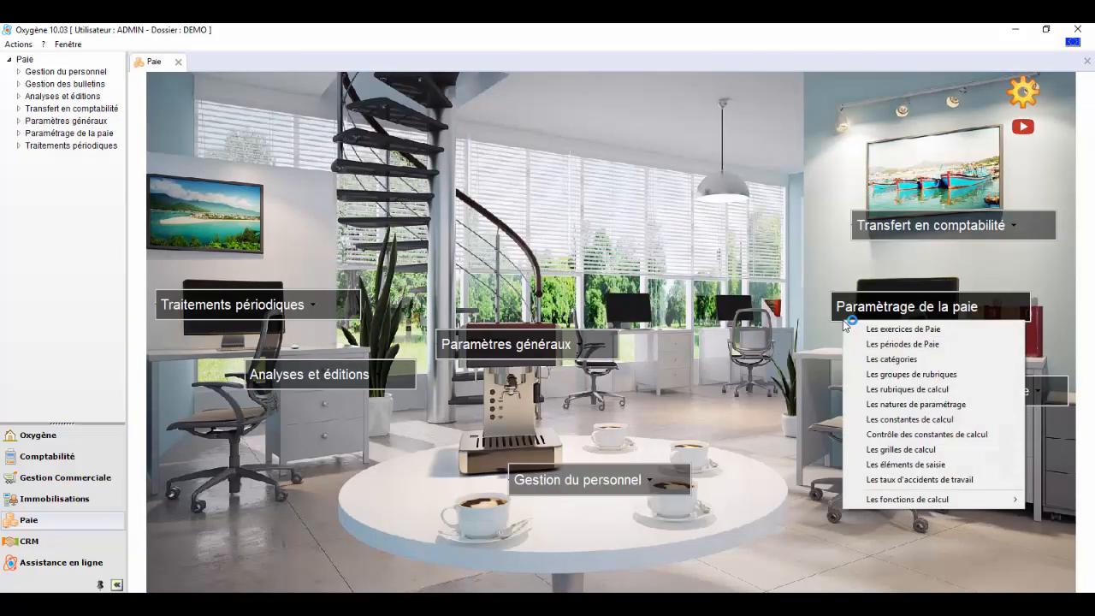
pyautogui.click(884, 360)
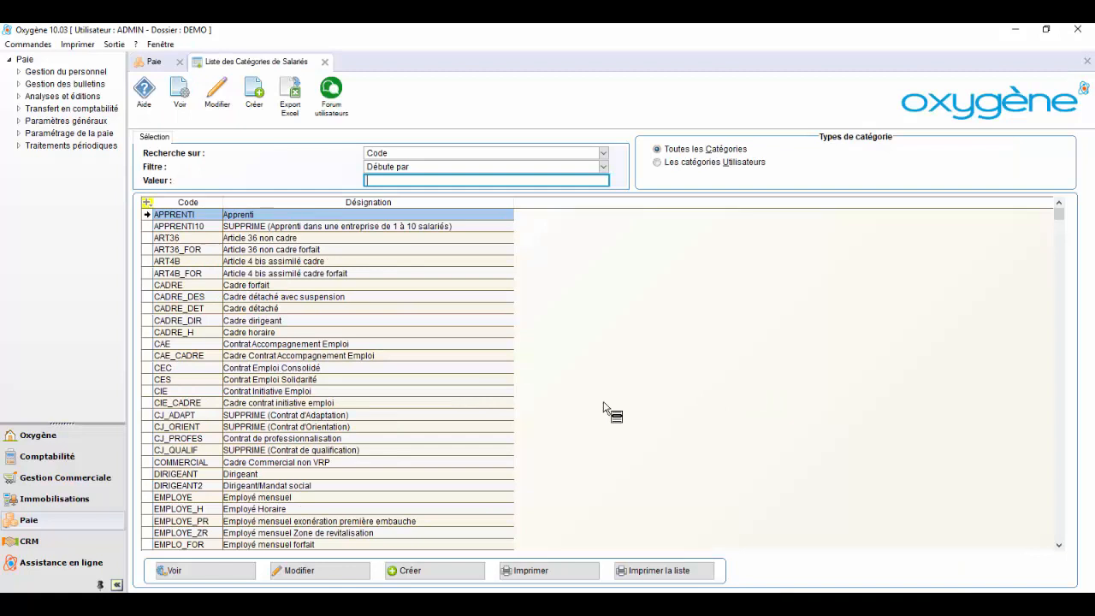
pyautogui.click(334, 381)
pyautogui.click(190, 570)
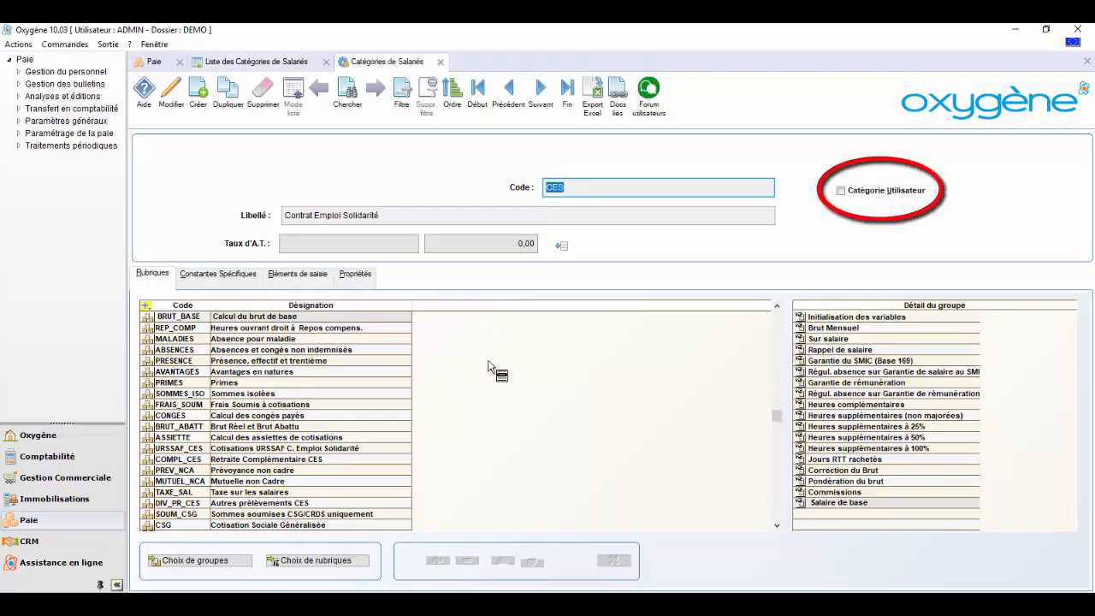
pyautogui.press('Escape')
pyautogui.press('Escape')
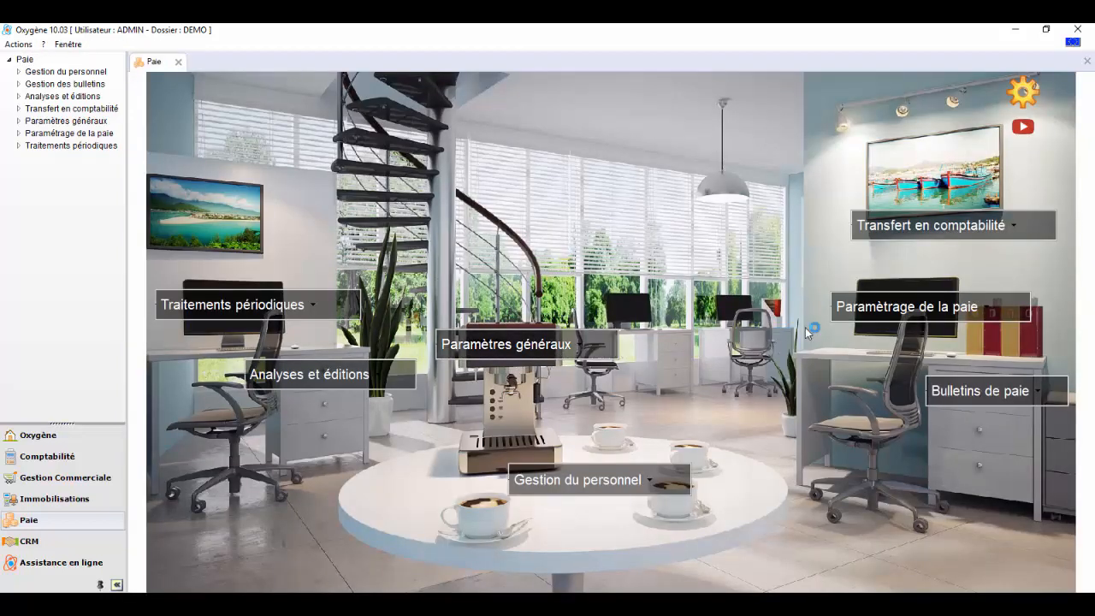
# Change the common base formula of calculation item ABATTEMENT to BrutReel+10 and save it as a replacement of the standard
pyautogui.click(858, 318)
pyautogui.click(921, 387)
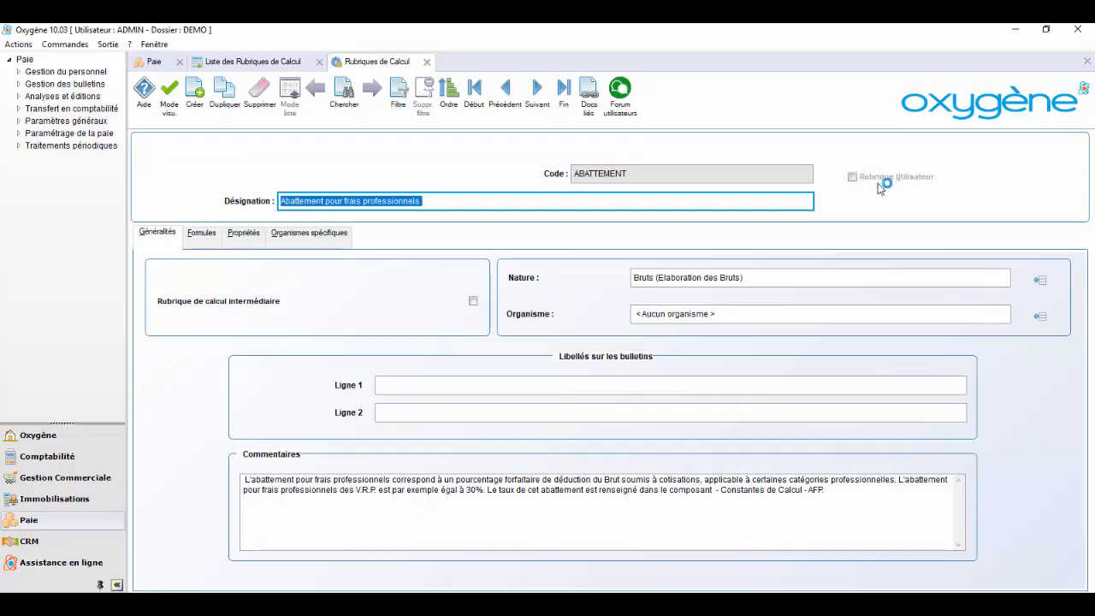
pyautogui.click(200, 234)
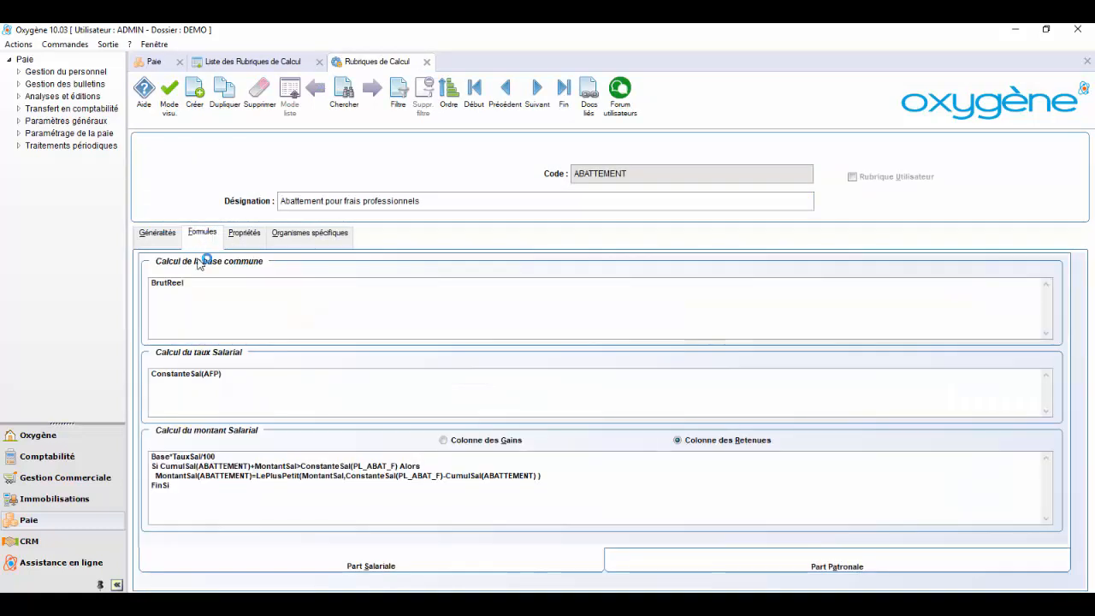
pyautogui.click(230, 299)
pyautogui.write('+10')
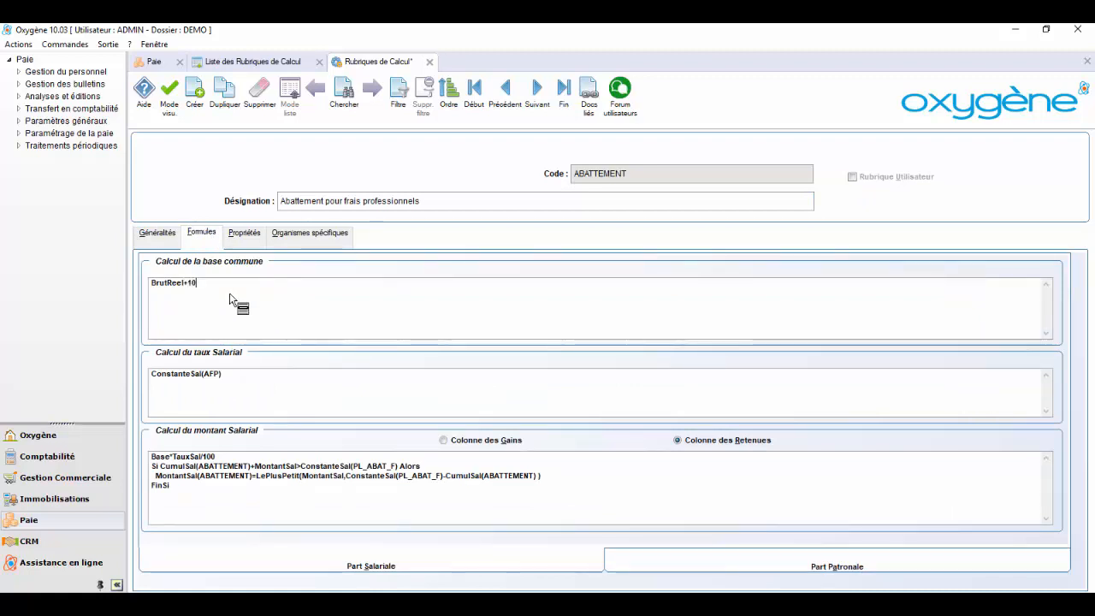
pyautogui.click(166, 111)
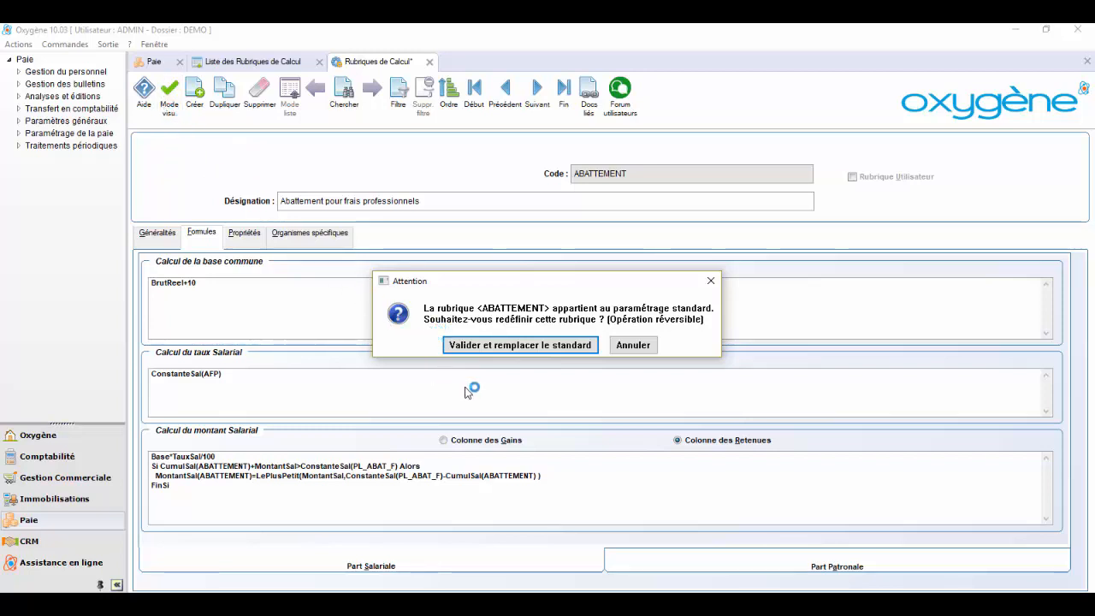
pyautogui.click(519, 345)
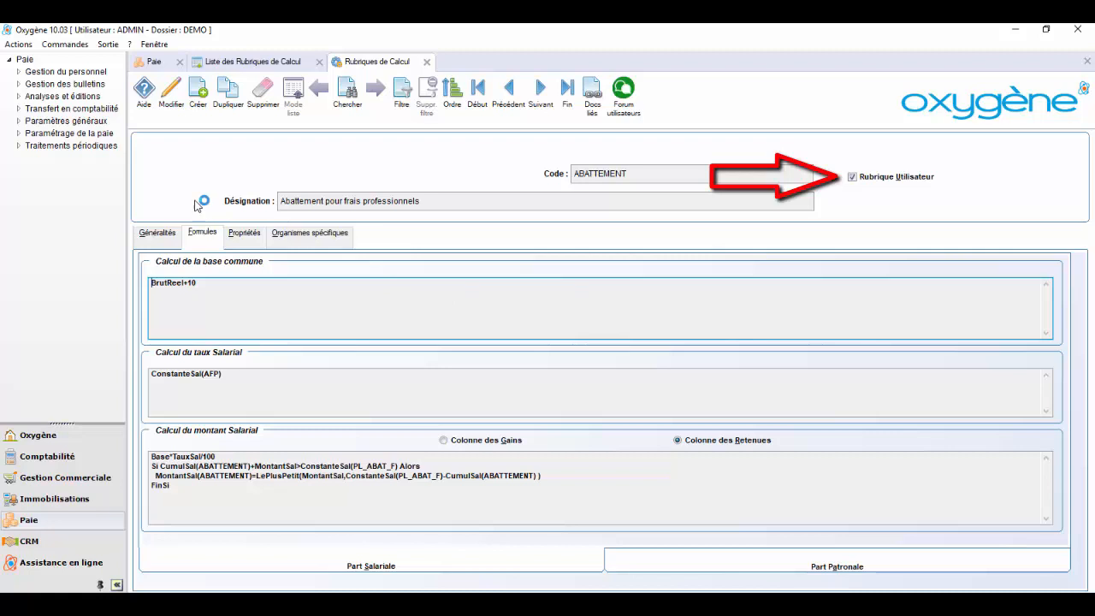
# Restore the standard settings of item ABATTEMENT by disabling its Rubrique Utilisateur option and accepting the reset
pyautogui.click(178, 101)
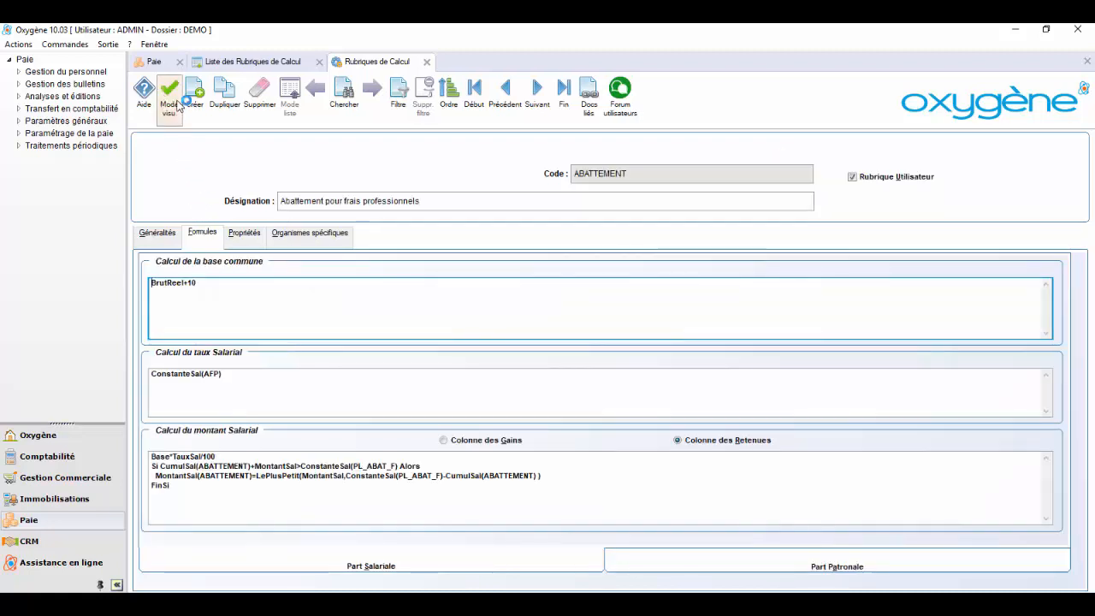
pyautogui.click(853, 180)
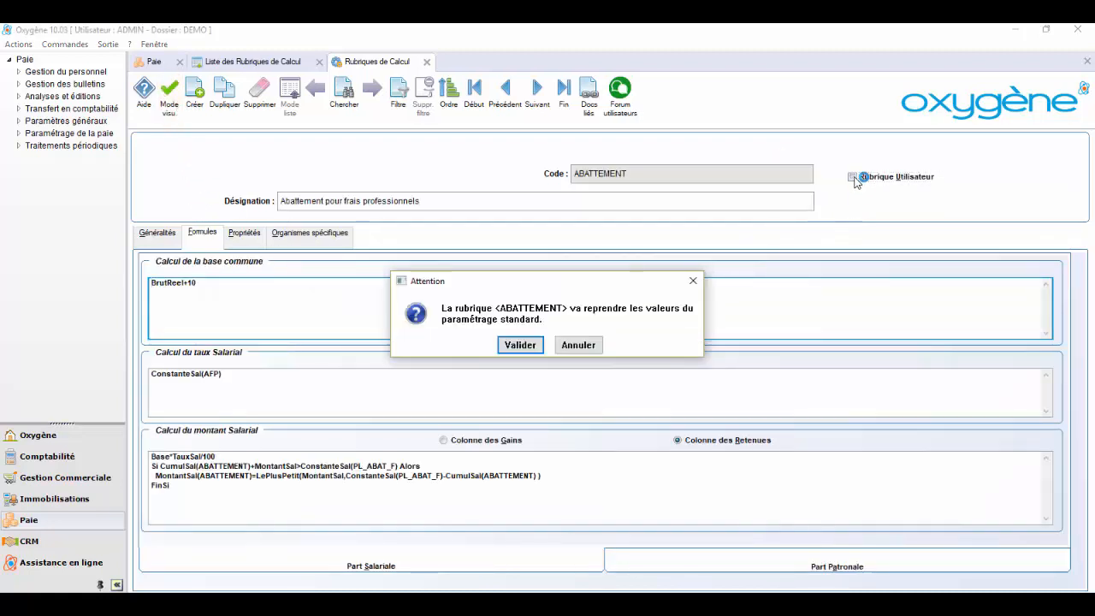
pyautogui.click(520, 345)
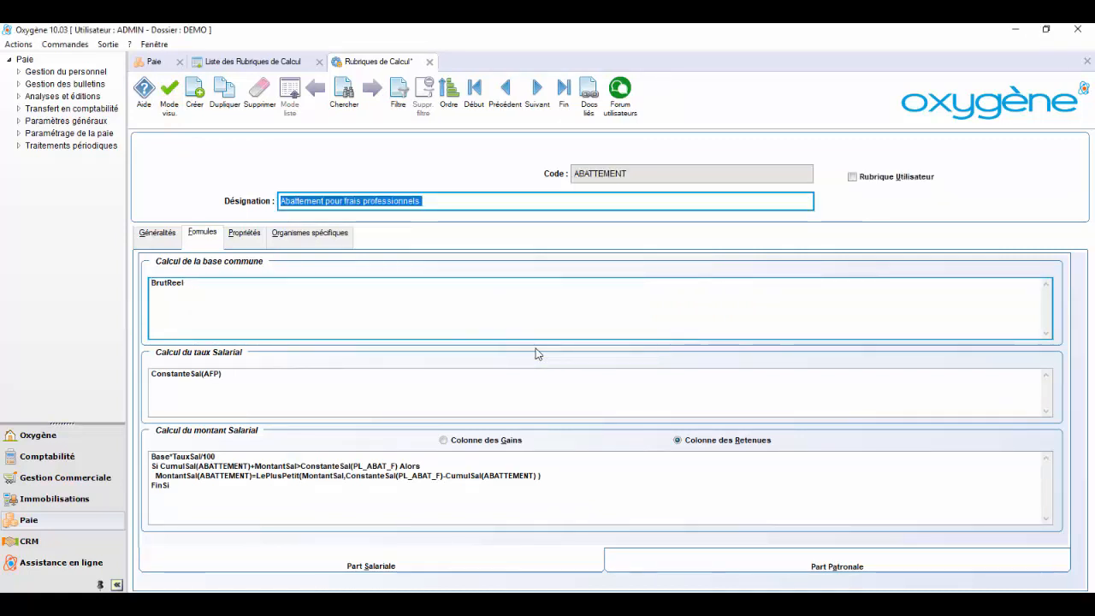
pyautogui.click(194, 91)
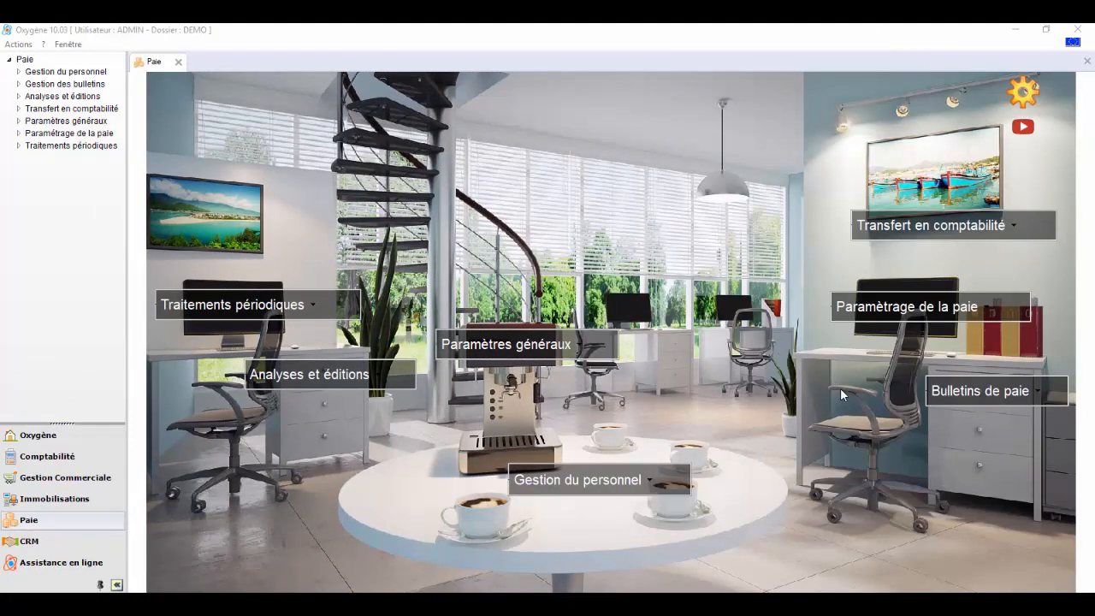
# Run the payroll settings update (Mise à jour du paramétrage) with DEMO as reference folder and PA_STD_E as parent folder
pyautogui.click(496, 357)
pyautogui.moveTo(522, 350)
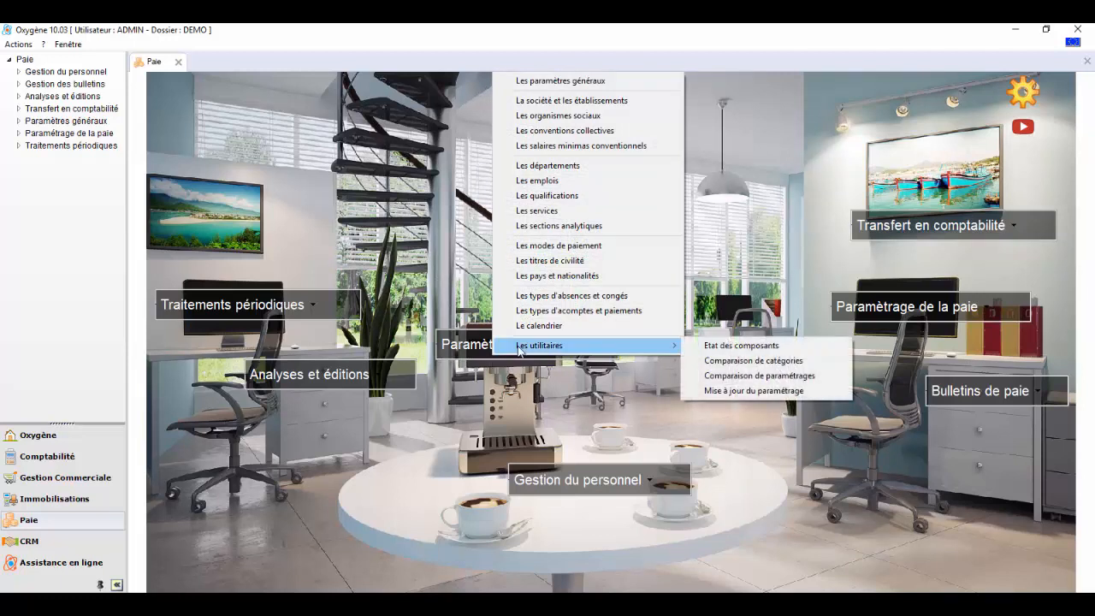
pyautogui.click(730, 390)
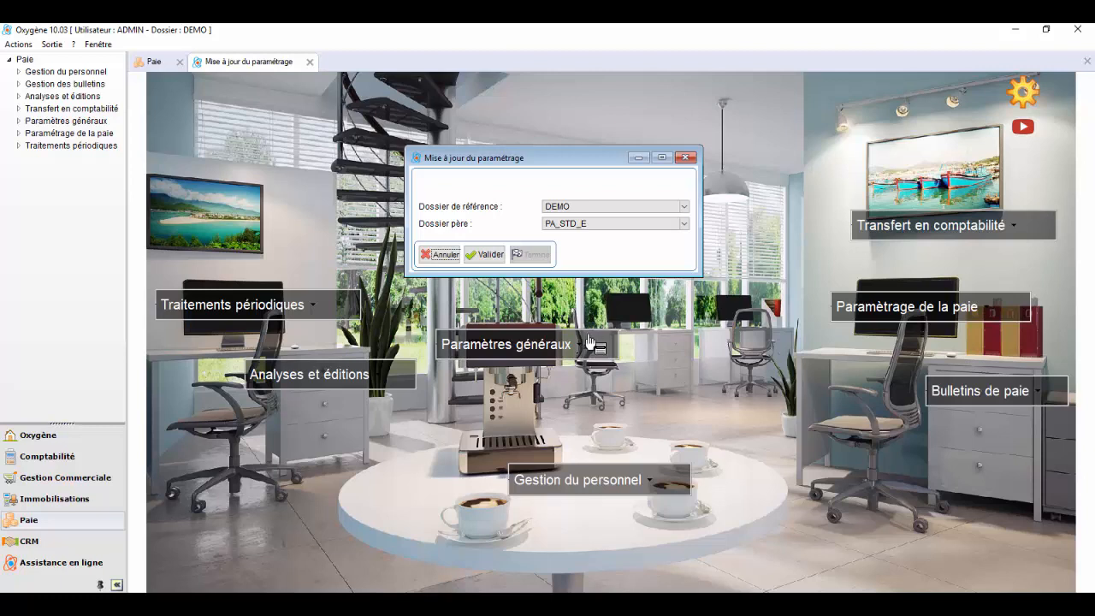
pyautogui.click(477, 252)
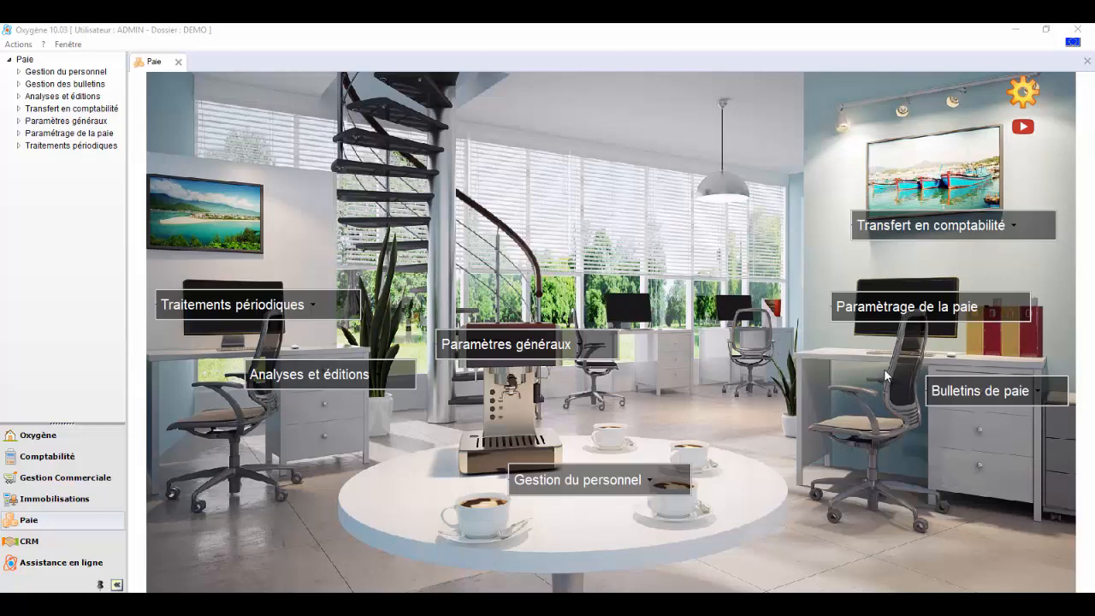
# Remove the final division /Absence(RTT,JO) from the salary rate formula (Calcul du taux Salarial) of calculation item AB_RTT
pyautogui.click(870, 326)
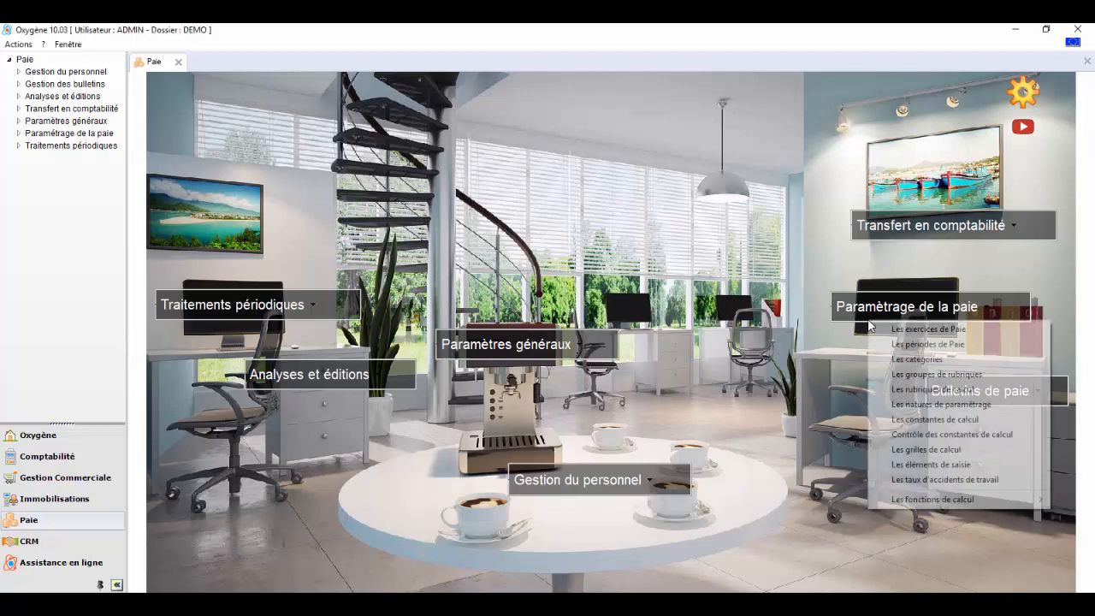
pyautogui.click(958, 387)
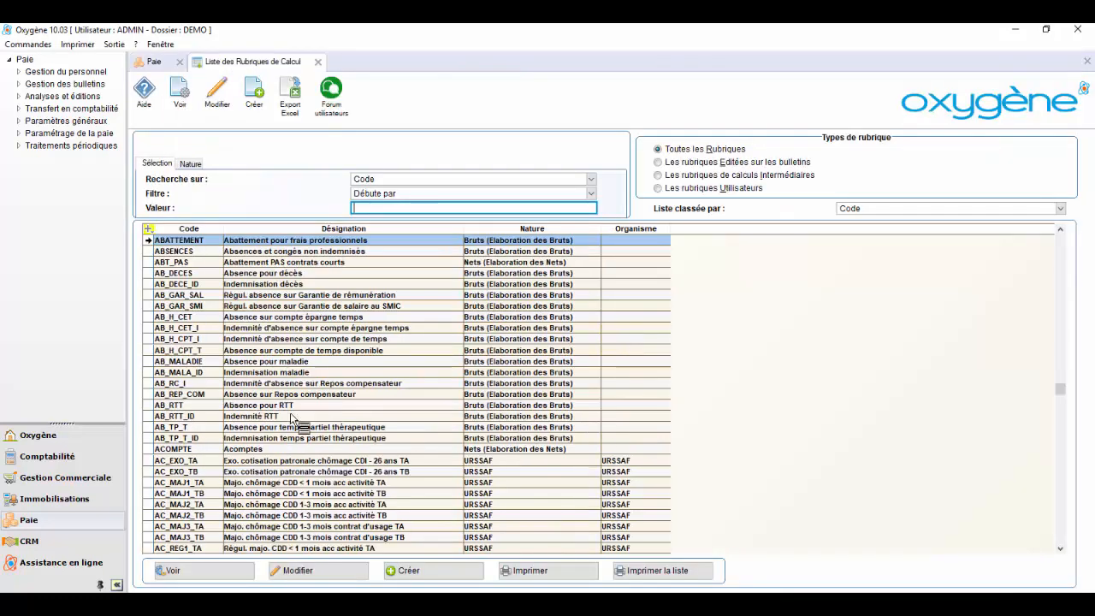
pyautogui.click(195, 405)
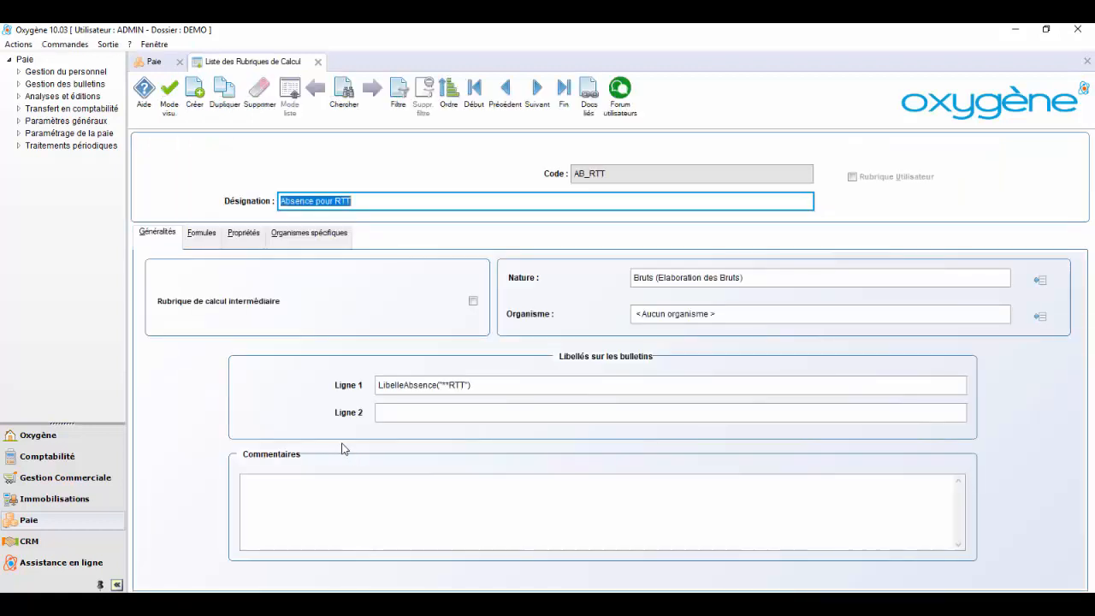
pyautogui.click(205, 235)
pyautogui.click(548, 384)
pyautogui.press('BackSpace')
pyautogui.press('BackSpace')
pyautogui.press('BackSpace')
pyautogui.press('BackSpace')
pyautogui.press('BackSpace')
pyautogui.press('BackSpace')
pyautogui.press('BackSpace')
pyautogui.press('BackSpace')
pyautogui.press('BackSpace')
pyautogui.press('BackSpace')
pyautogui.press('BackSpace')
pyautogui.press('BackSpace')
pyautogui.press('BackSpace')
pyautogui.press('BackSpace')
pyautogui.press('BackSpace')
pyautogui.press('BackSpace')
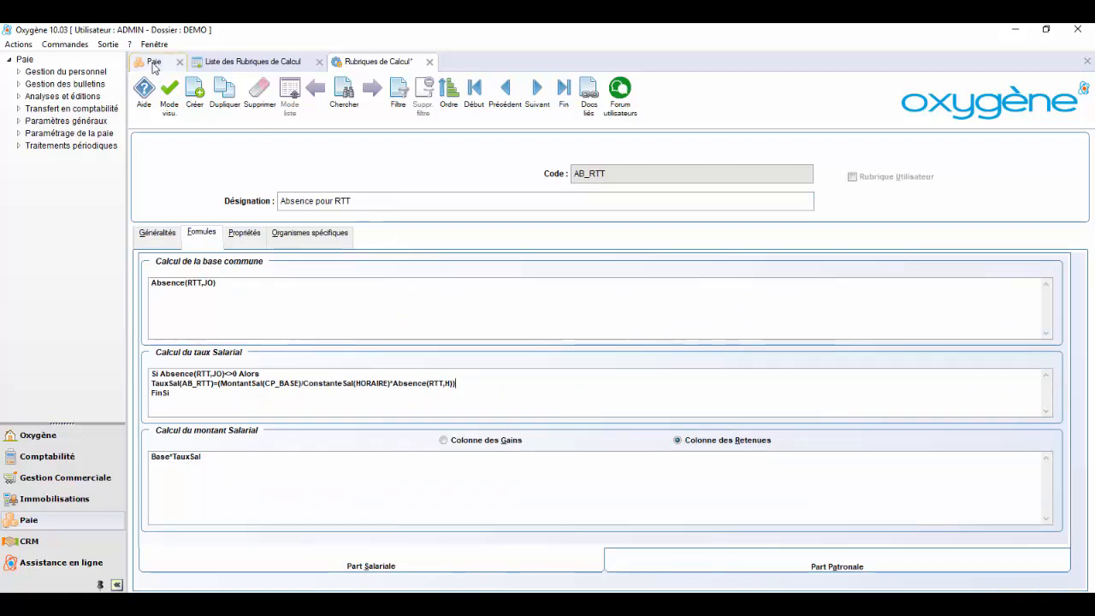
# Save calculation item AB_RTT as a replacement of the standard, and close its record and the item list
pyautogui.click(169, 93)
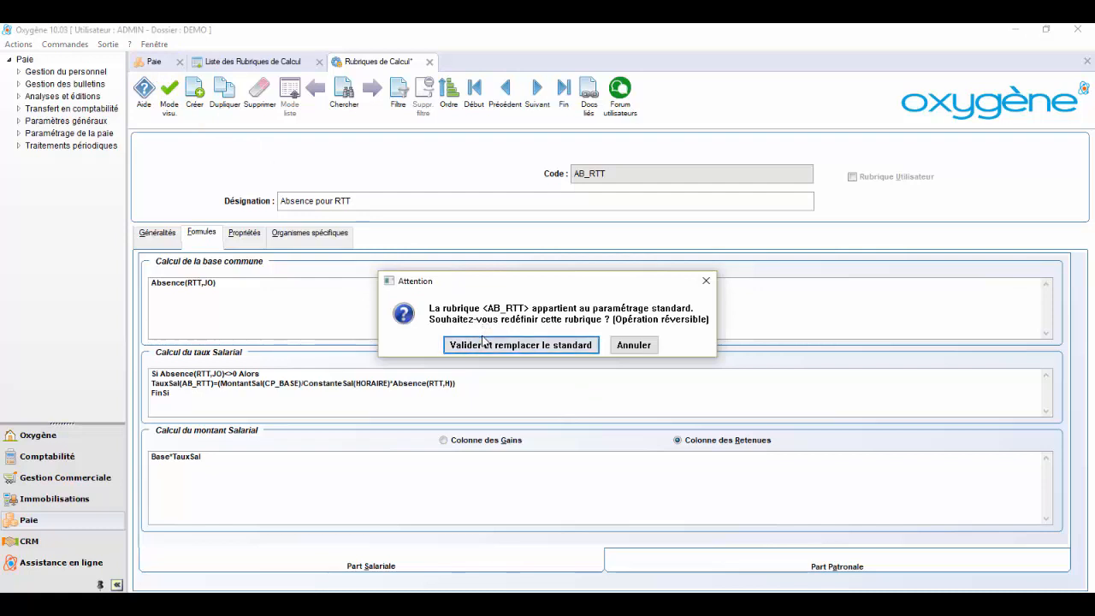
pyautogui.click(484, 344)
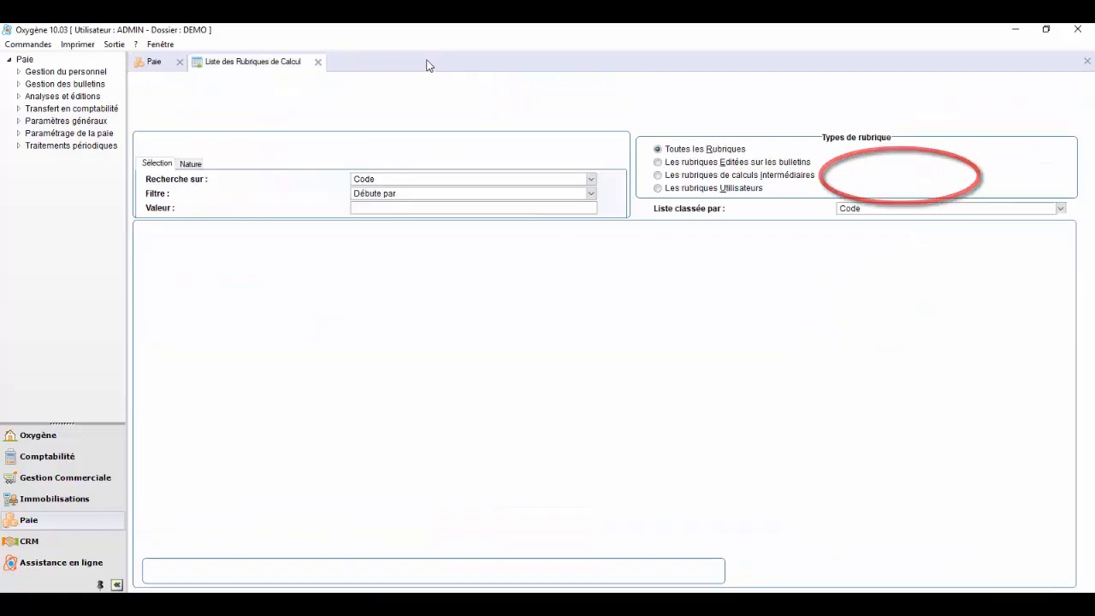
pyautogui.click(426, 62)
pyautogui.click(318, 62)
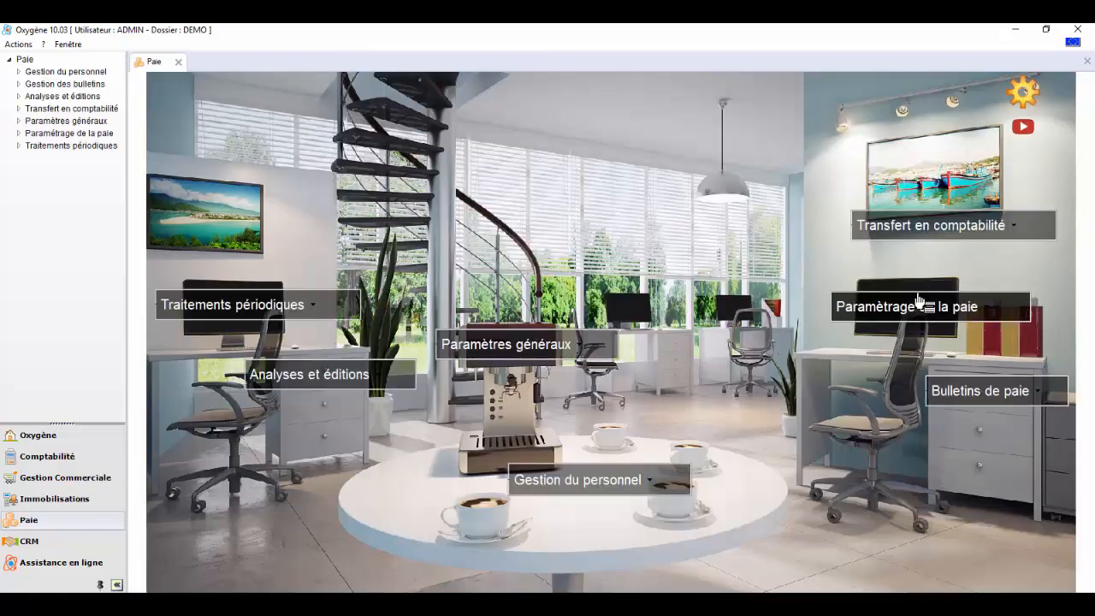
# Edit item group COMPL_CES and remove the items CET_T2 and CET_T1 from its list of rubriques
pyautogui.click(912, 308)
pyautogui.click(947, 360)
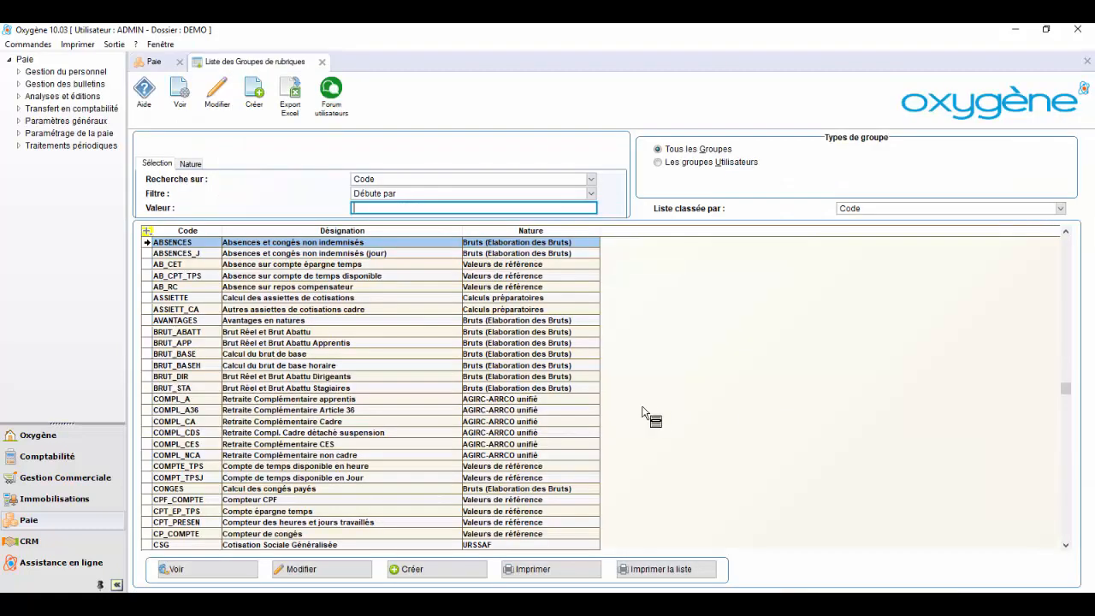
pyautogui.click(215, 444)
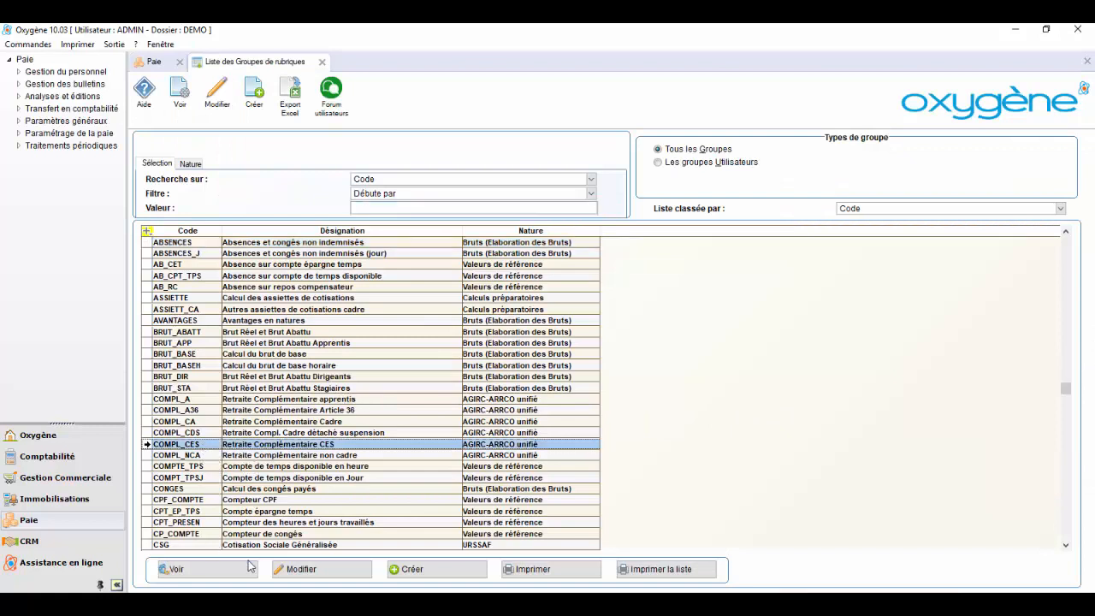
pyautogui.click(299, 569)
pyautogui.click(204, 246)
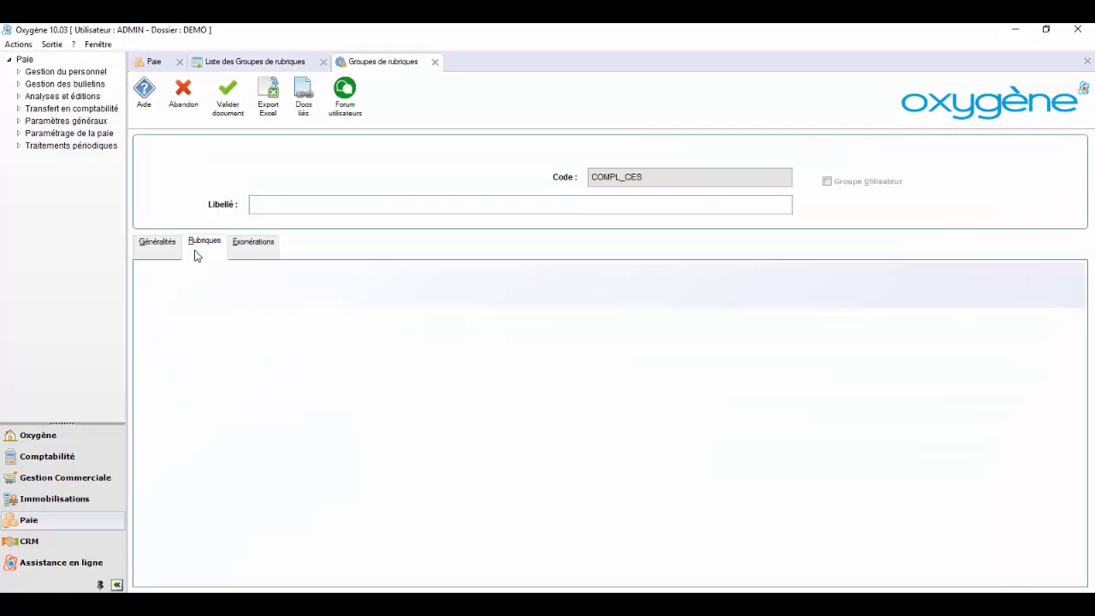
pyautogui.click(204, 344)
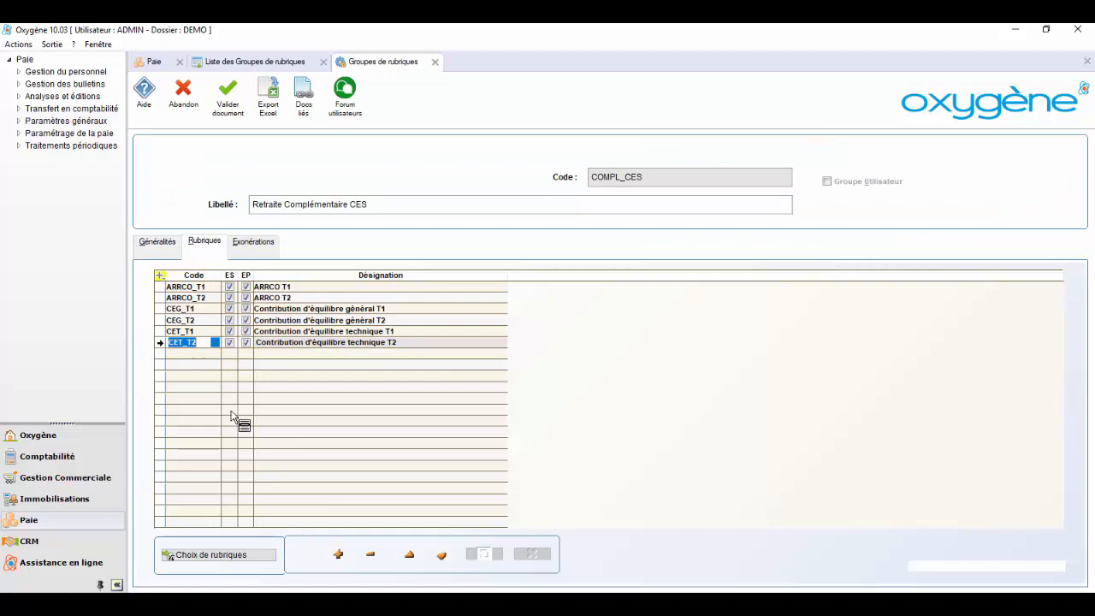
pyautogui.click(370, 555)
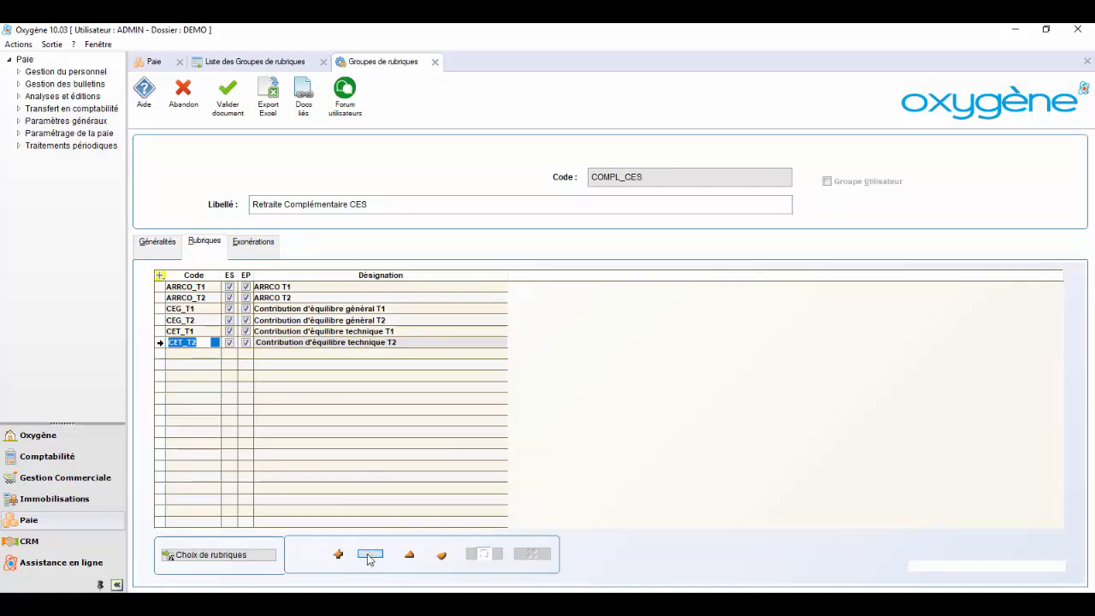
pyautogui.click(370, 554)
# Validate group COMPL_CES as a replacement of the standard, and close its record and the group list
pyautogui.click(227, 94)
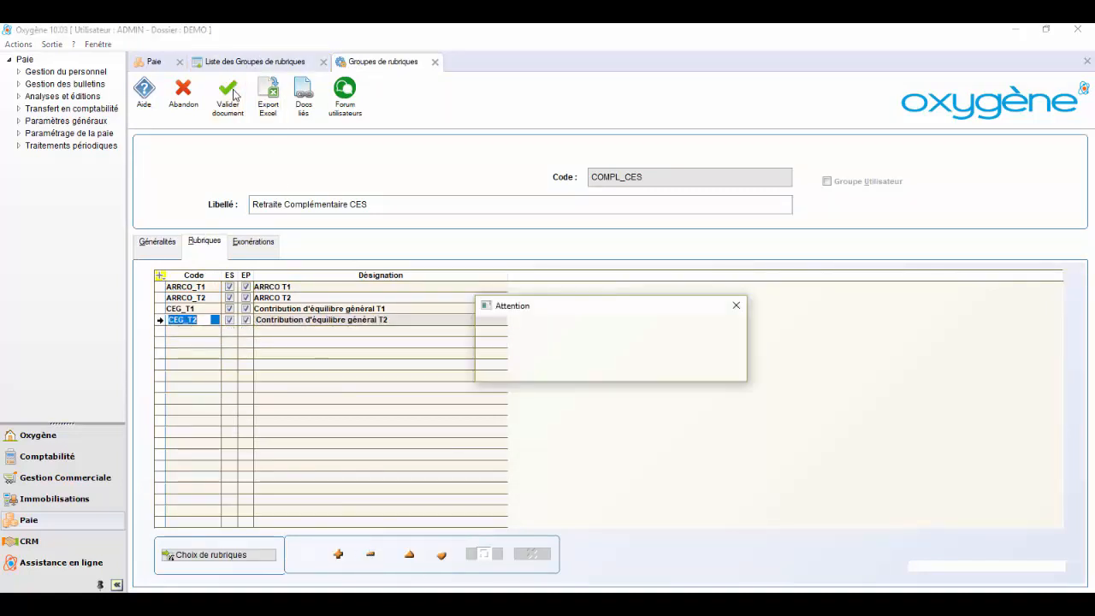
pyautogui.click(574, 371)
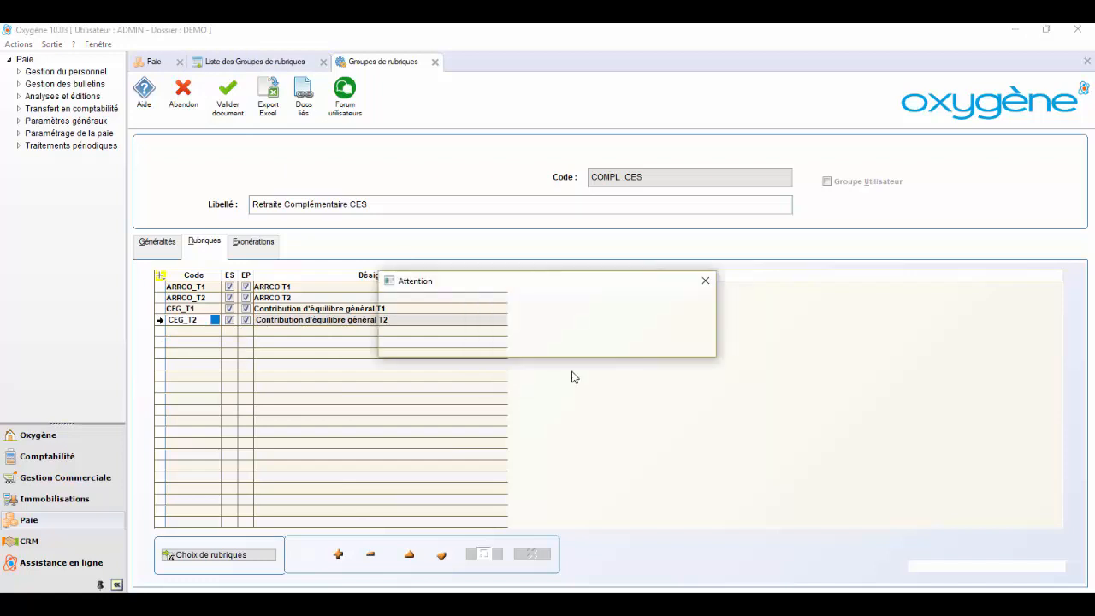
pyautogui.click(540, 342)
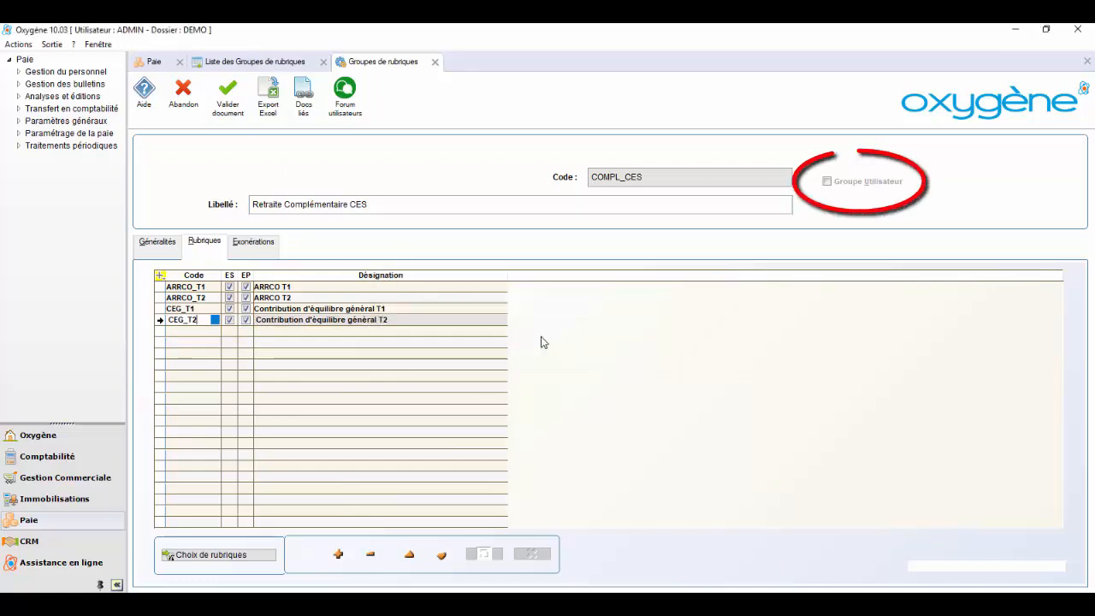
pyautogui.click(434, 62)
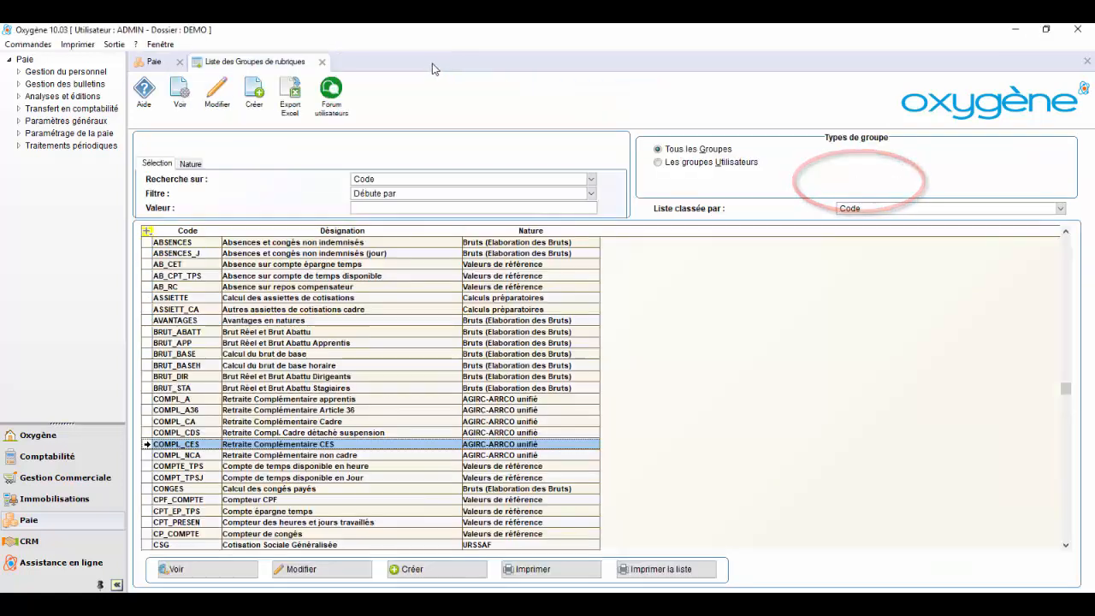
pyautogui.click(322, 62)
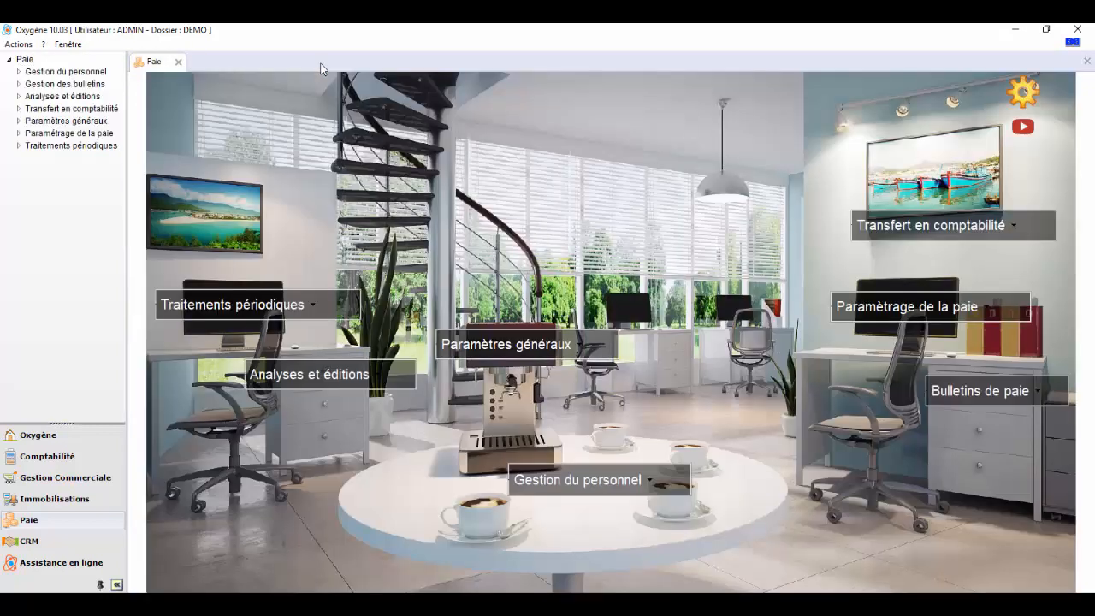
# Run Mise à jour du paramétrage with DEMO as reference folder and PA_STD_E as parent folder to list the differences
pyautogui.click(549, 364)
pyautogui.moveTo(571, 350)
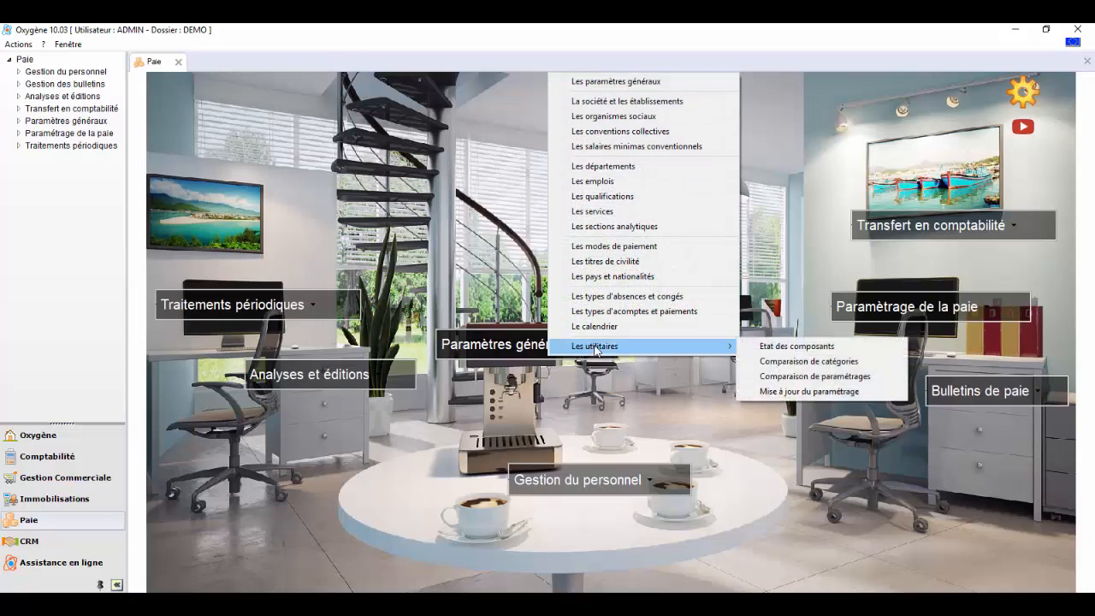
pyautogui.moveTo(650, 346)
pyautogui.click(783, 391)
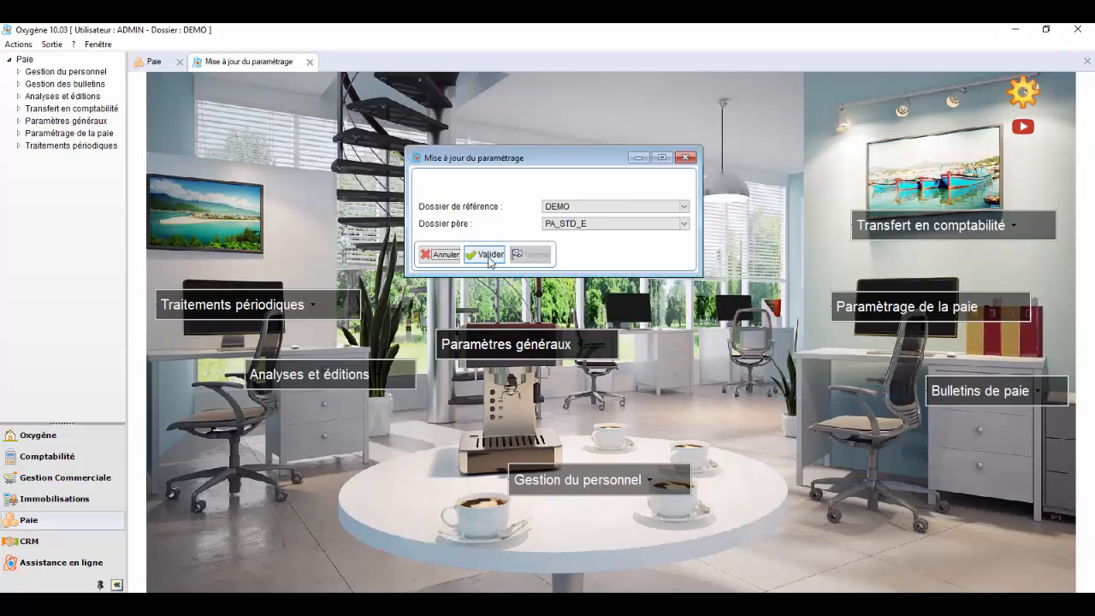
pyautogui.click(489, 255)
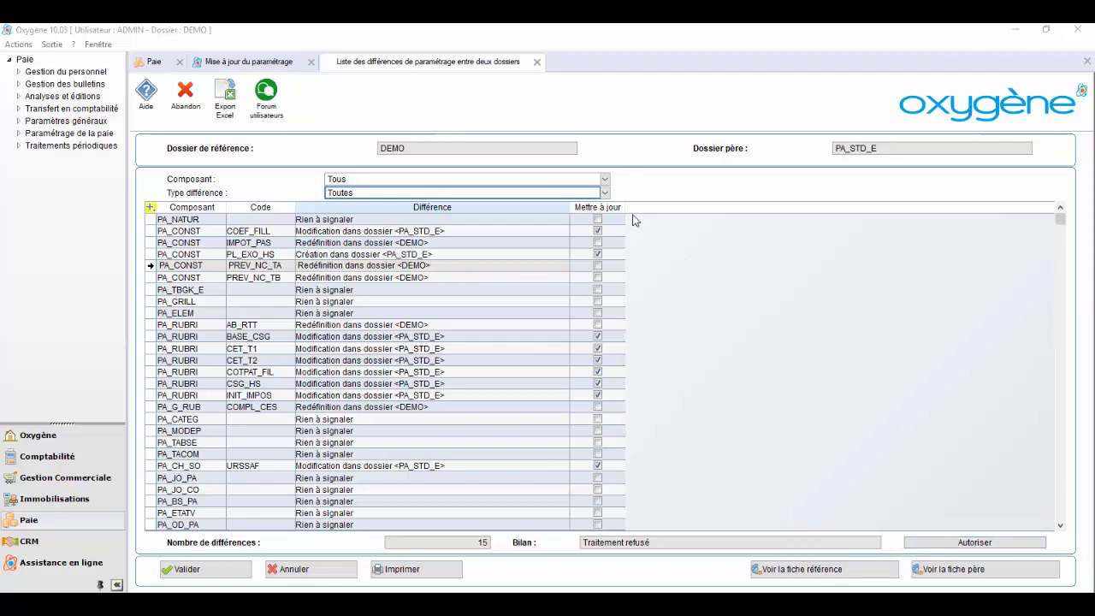
# Filter the settings differences by type Redéfinition to examine the overridden components, and cancel the update
pyautogui.click(604, 192)
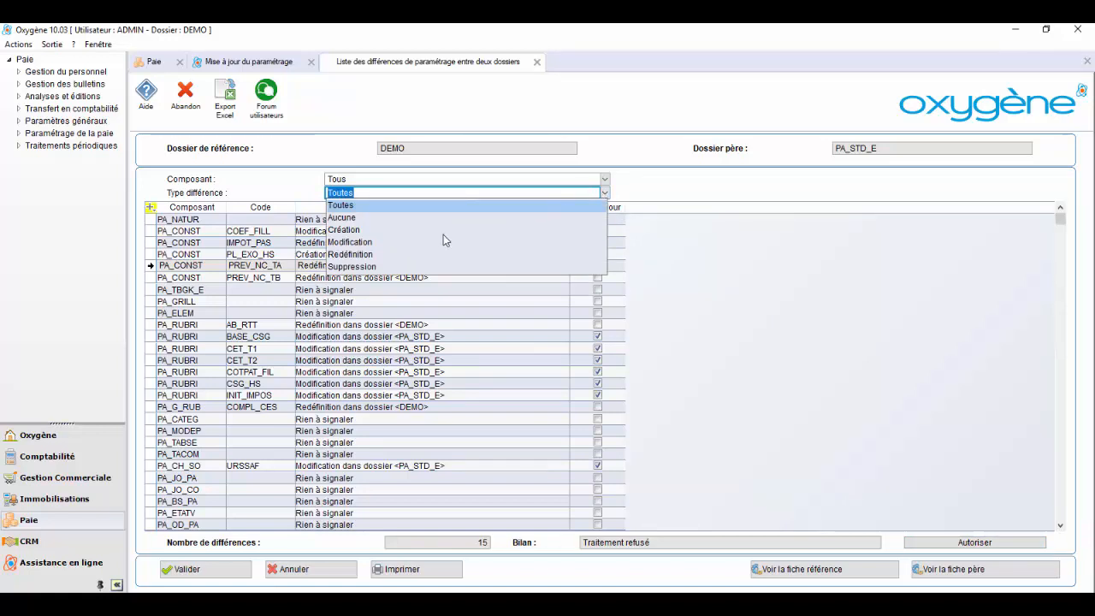
pyautogui.click(380, 254)
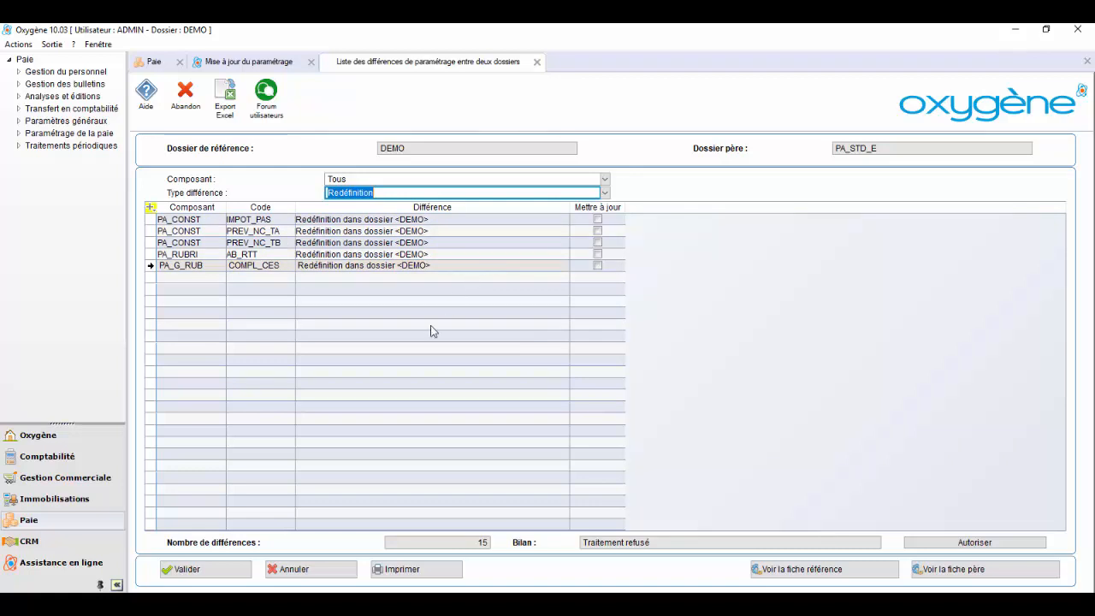
pyautogui.click(339, 579)
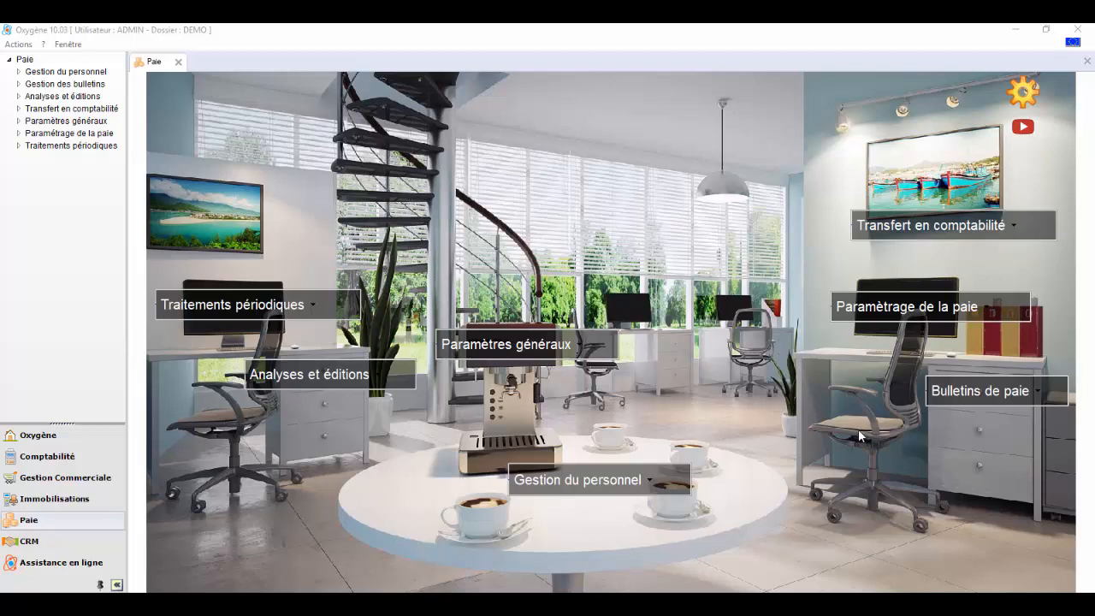
# Restrict the calculation item list to user items and reset AB_RTT to the standard by disabling its Rubrique Utilisateur option
pyautogui.click(855, 315)
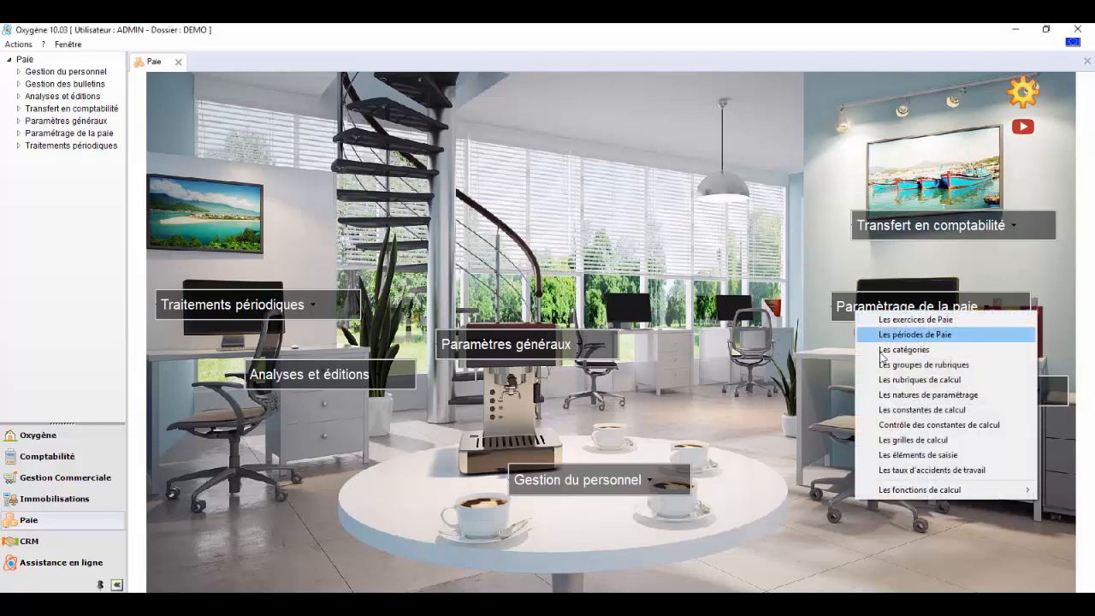
pyautogui.click(884, 379)
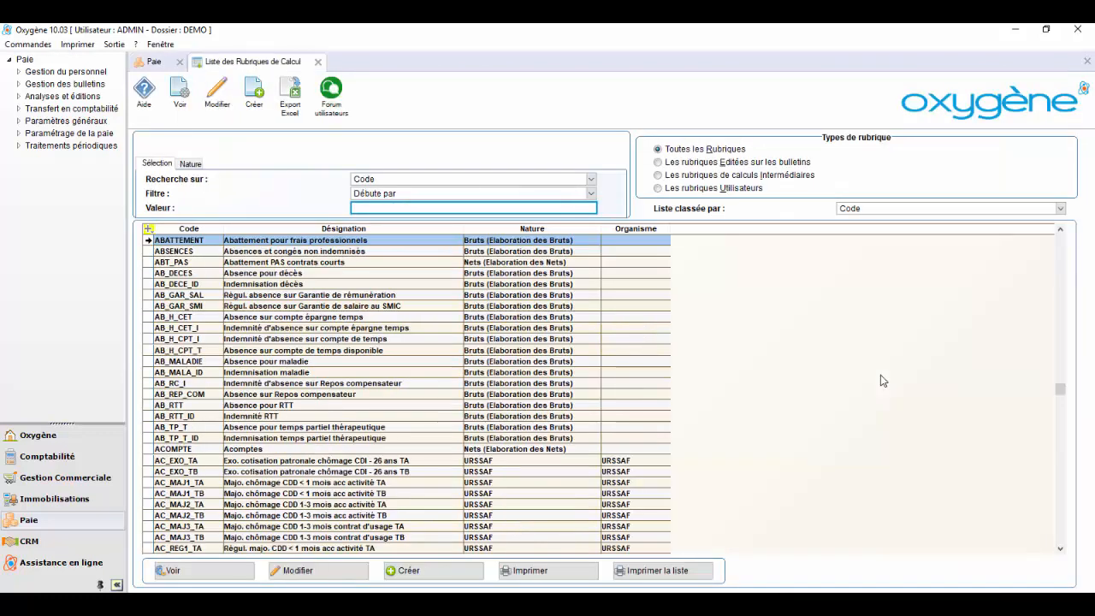
pyautogui.click(697, 192)
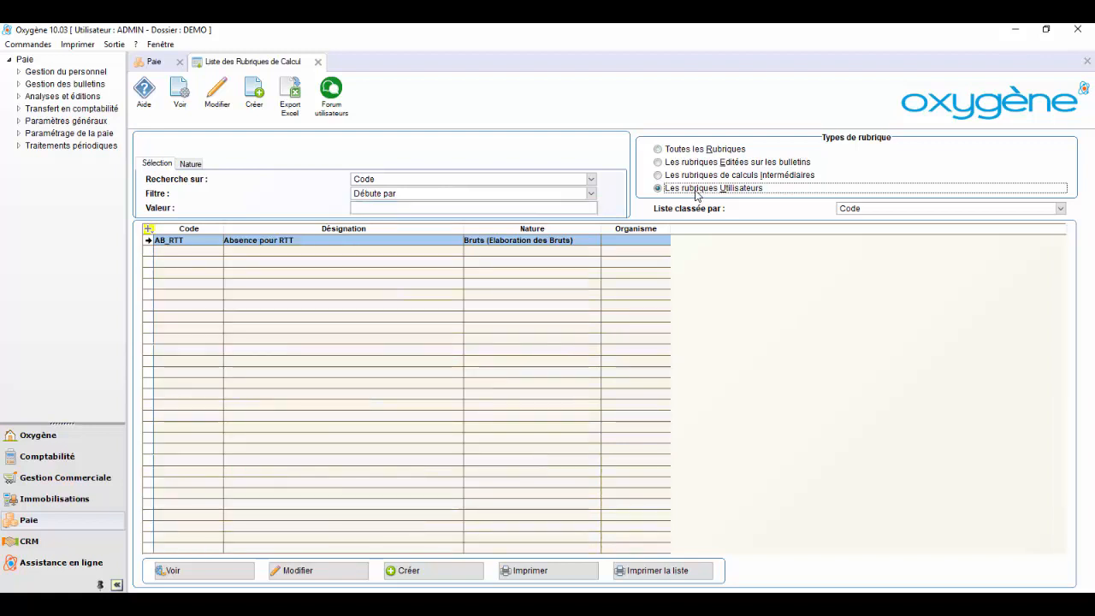
pyautogui.click(333, 571)
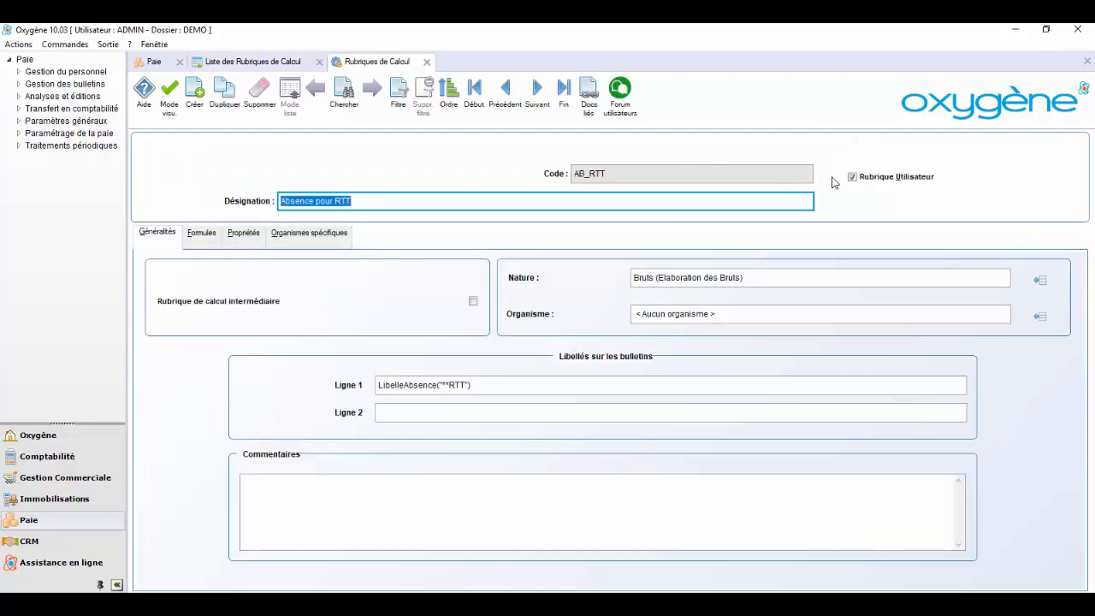
pyautogui.click(852, 177)
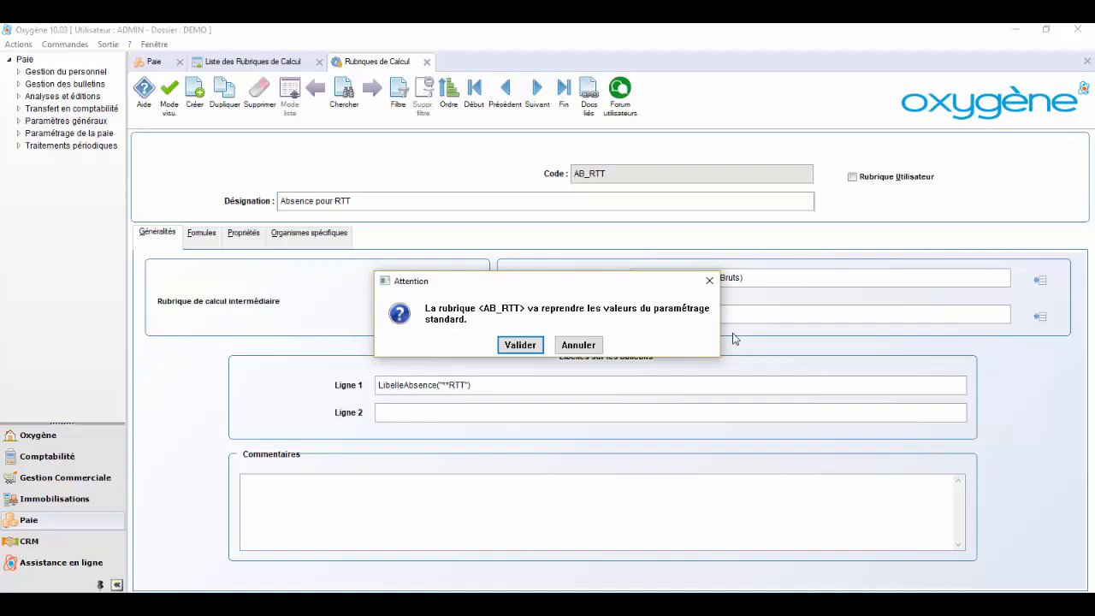
pyautogui.click(529, 346)
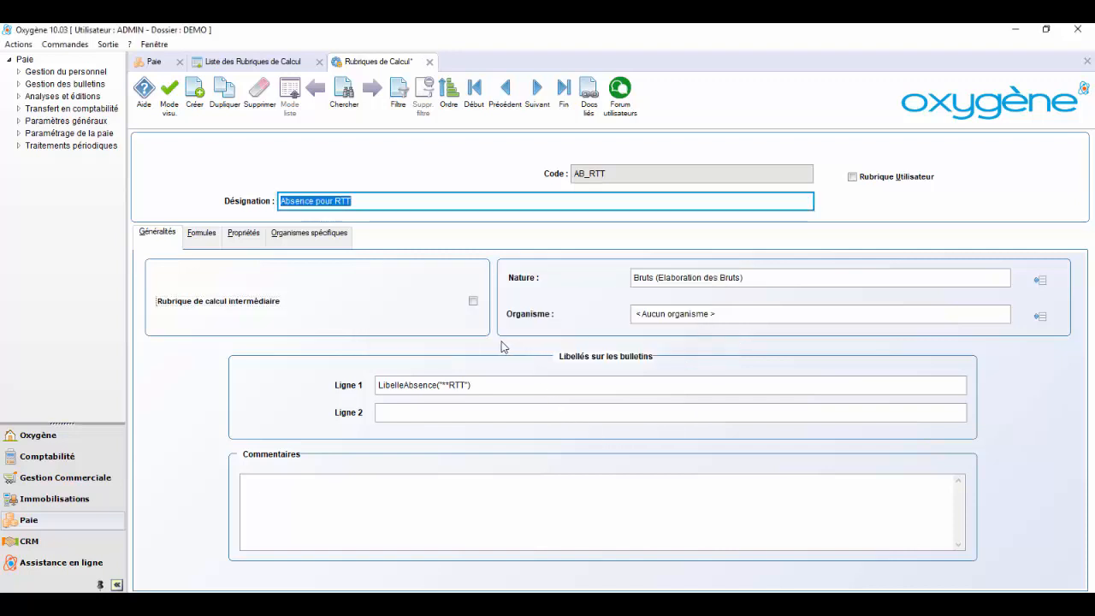
# Check the formulas of AB_RTT, save the item, and close its record and the item list
pyautogui.click(196, 244)
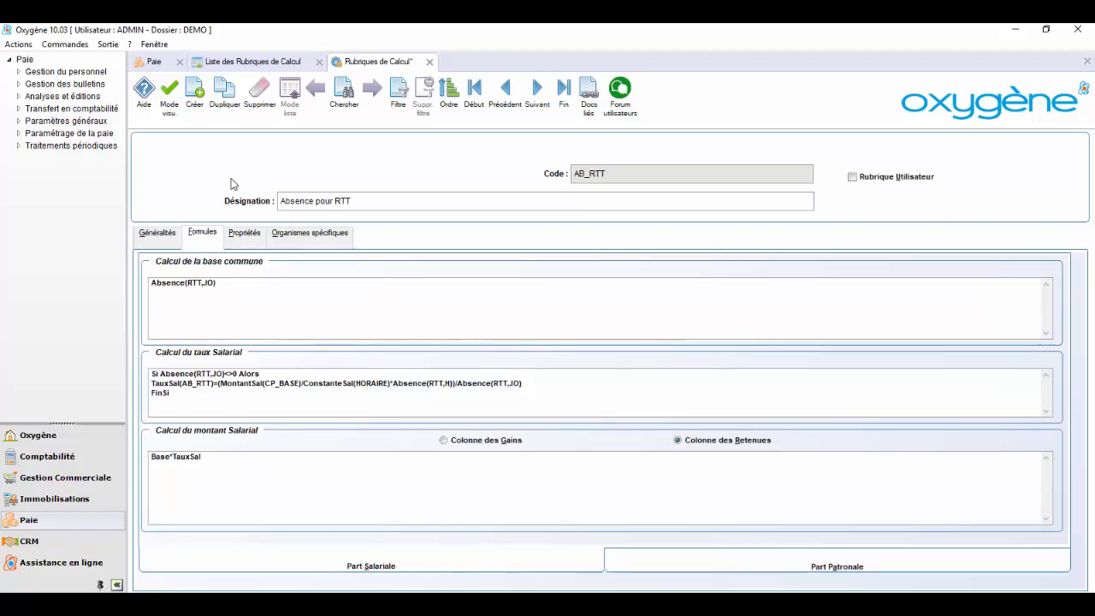
pyautogui.click(175, 110)
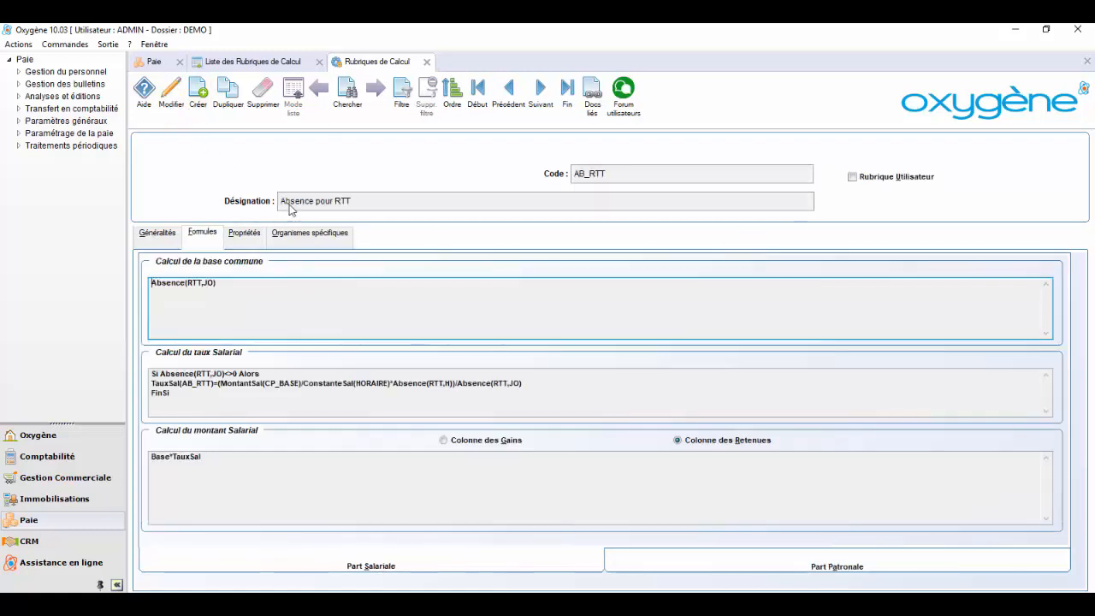
pyautogui.click(427, 61)
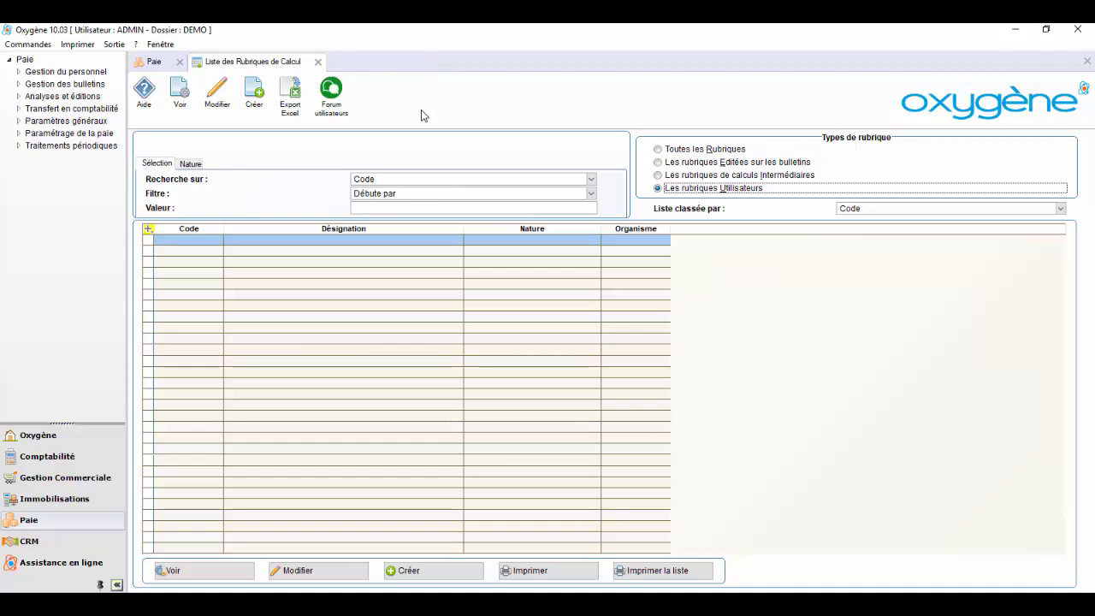
pyautogui.click(318, 62)
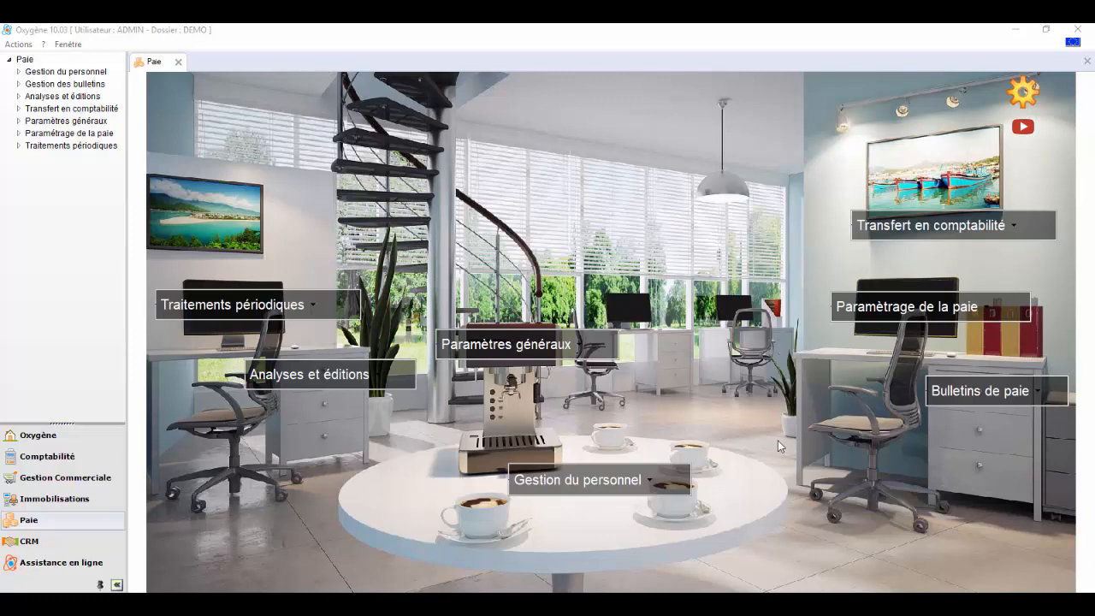
# Launch the payroll settings update again for reference folder DEMO against parent folder PA_STD_E
pyautogui.click(518, 351)
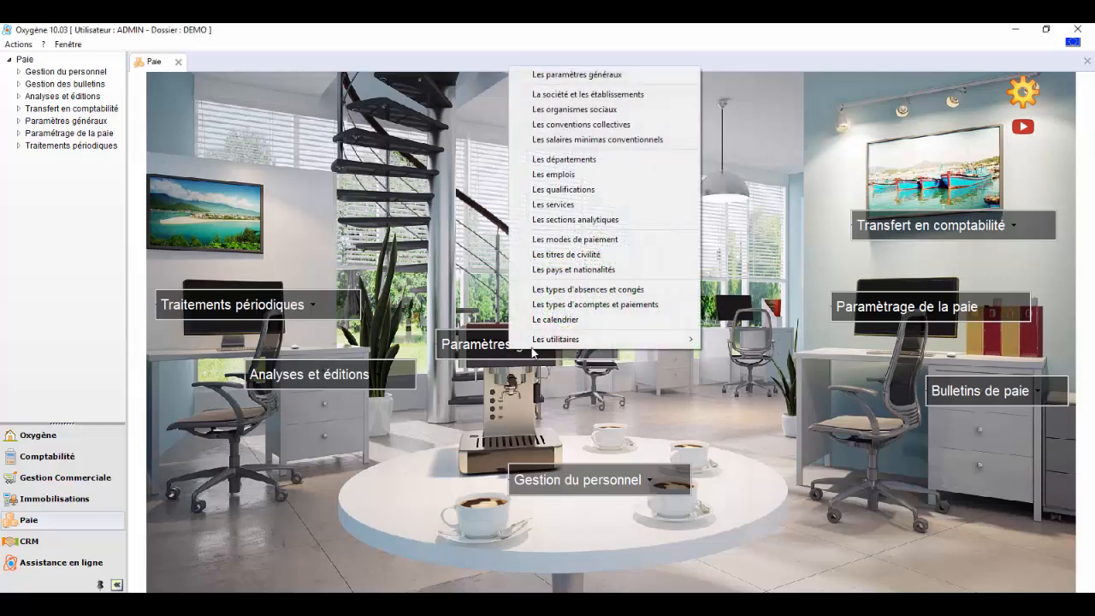
pyautogui.moveTo(547, 340)
pyautogui.click(706, 385)
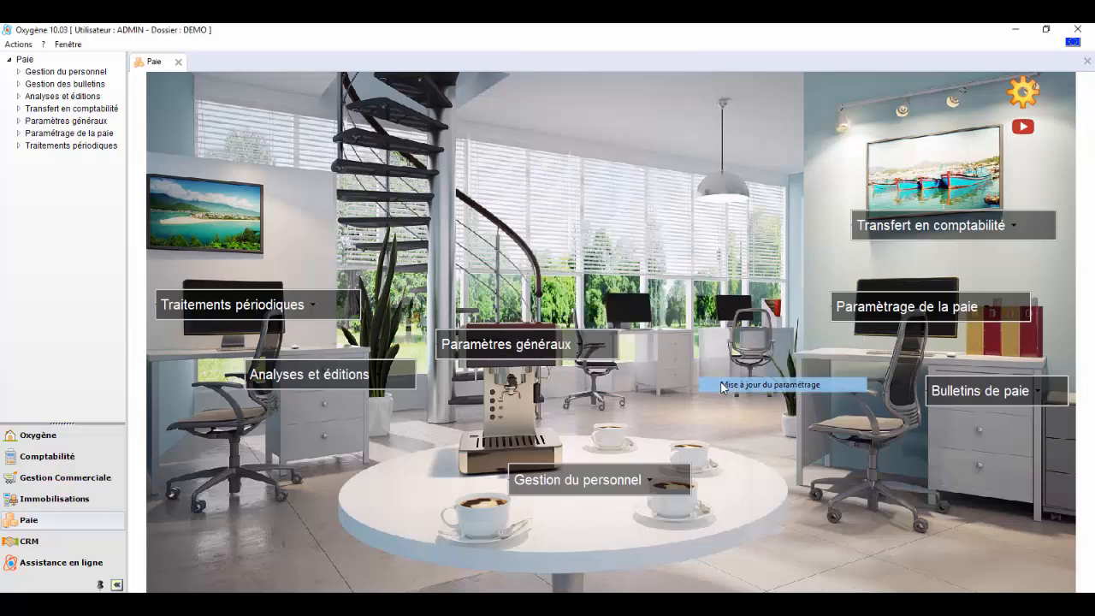
pyautogui.click(484, 258)
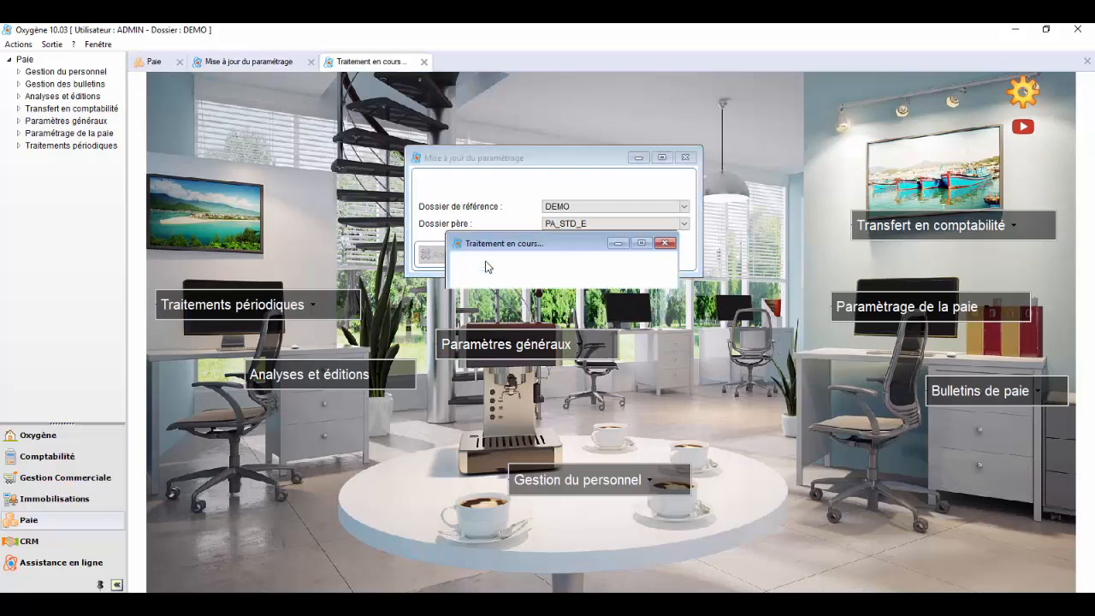